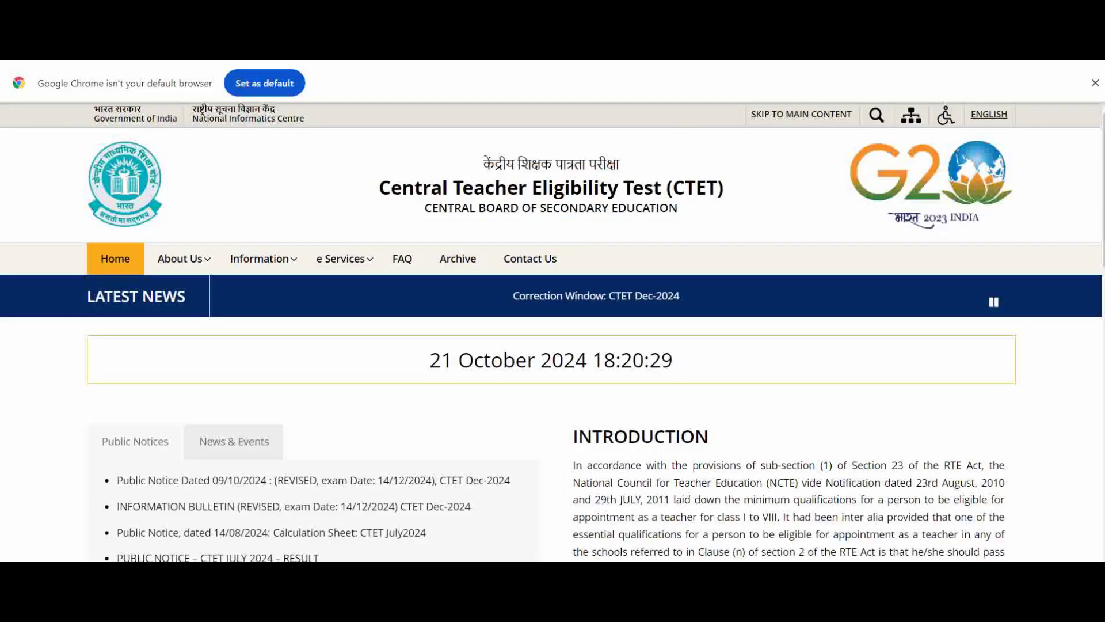
Look through the CTET home page's public notices, introduction and Candidate Activity links
scroll(553, 332, down, 2)
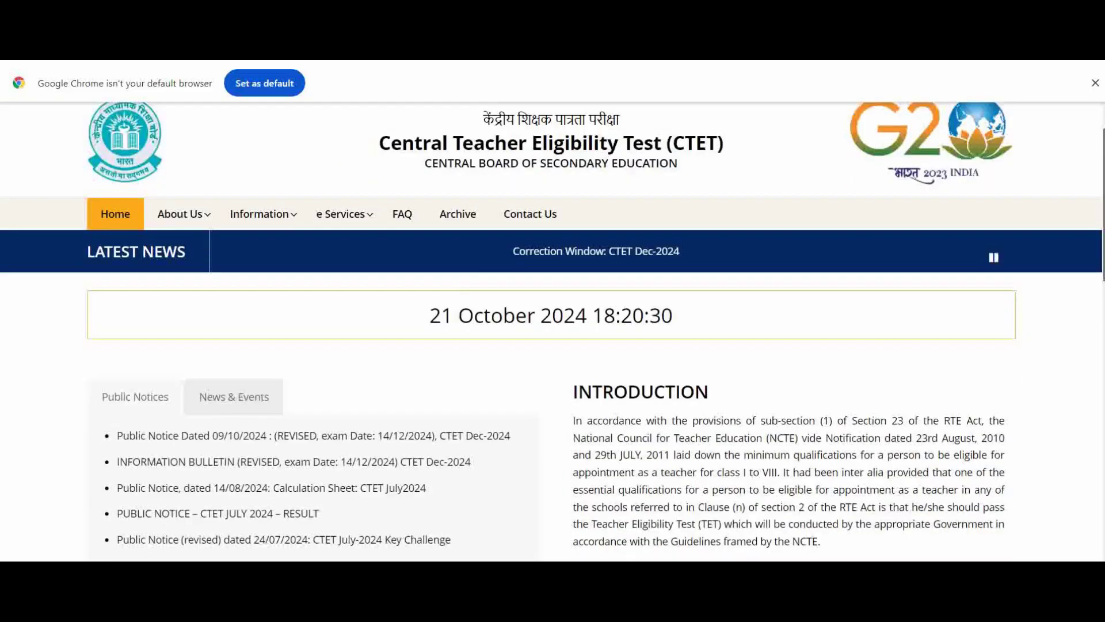
scroll(553, 331, down, 4)
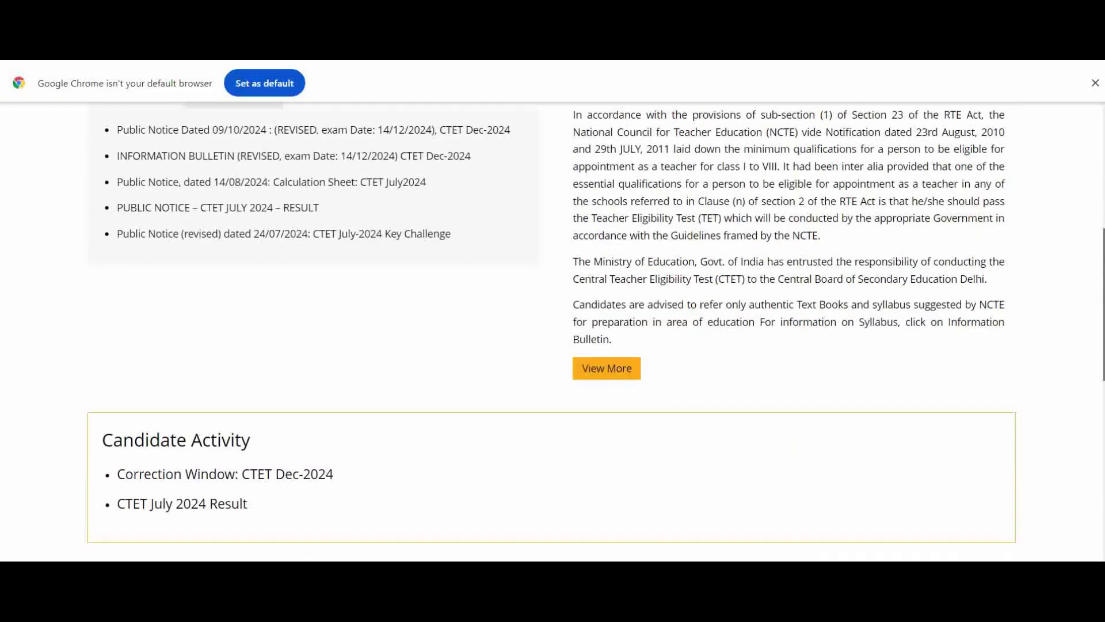
scroll(553, 331, up, 6)
scroll(553, 332, down, 3)
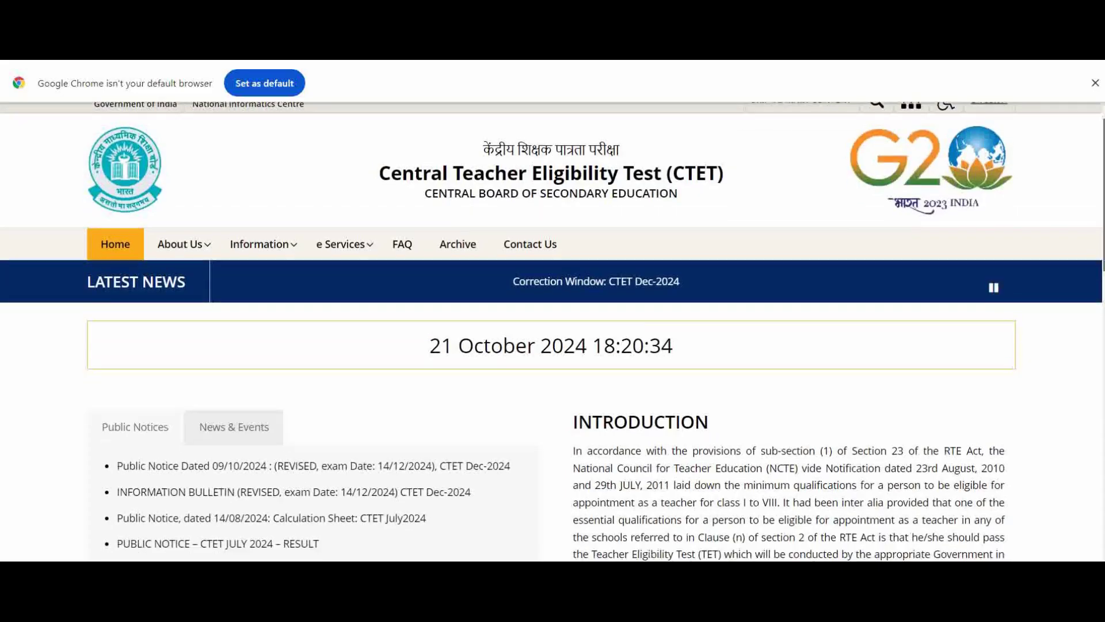
scroll(553, 331, down, 7)
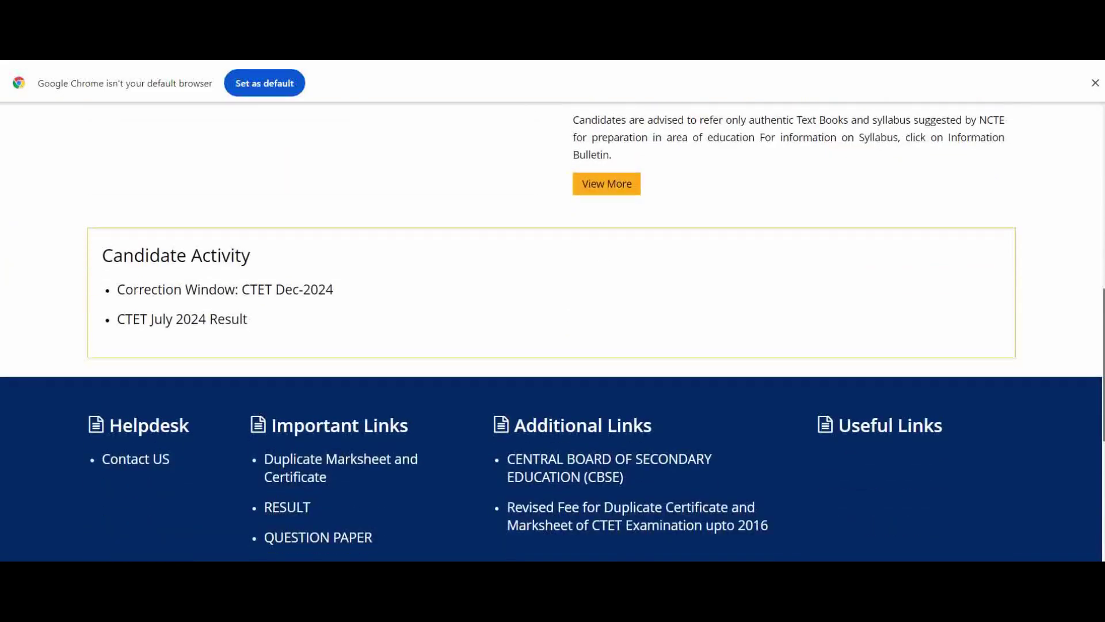
scroll(553, 331, up, 10)
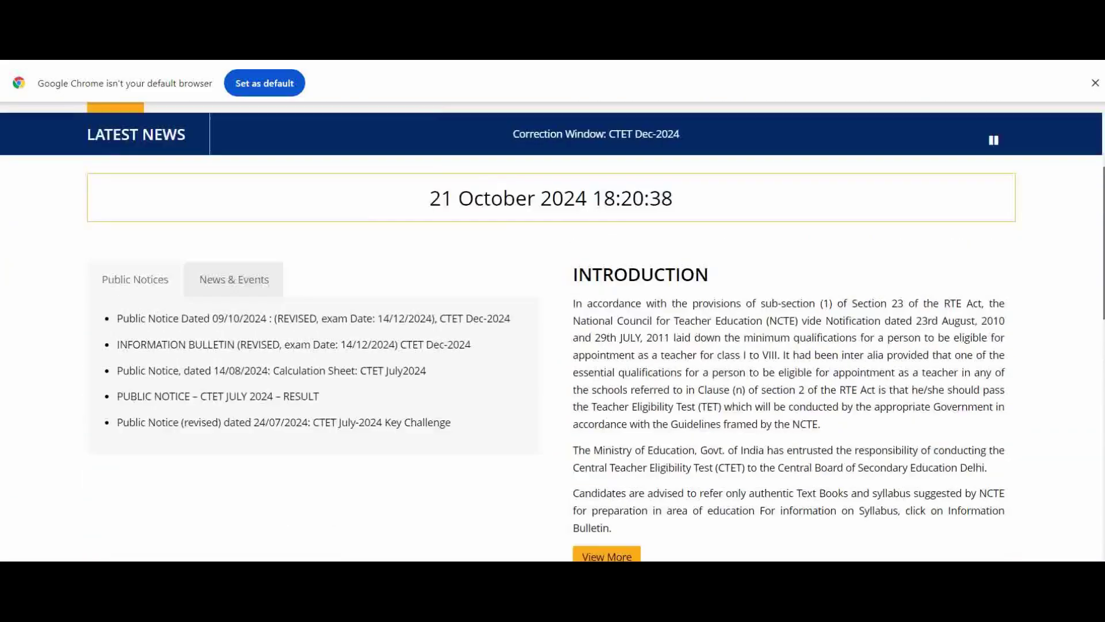
scroll(552, 332, down, 10)
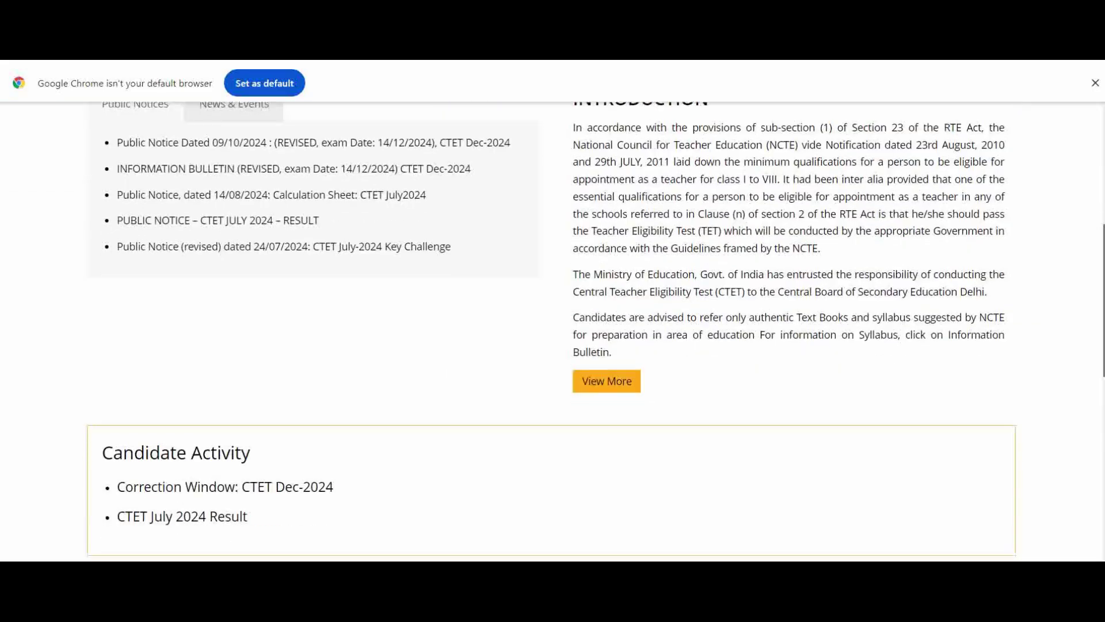
scroll(552, 332, up, 2)
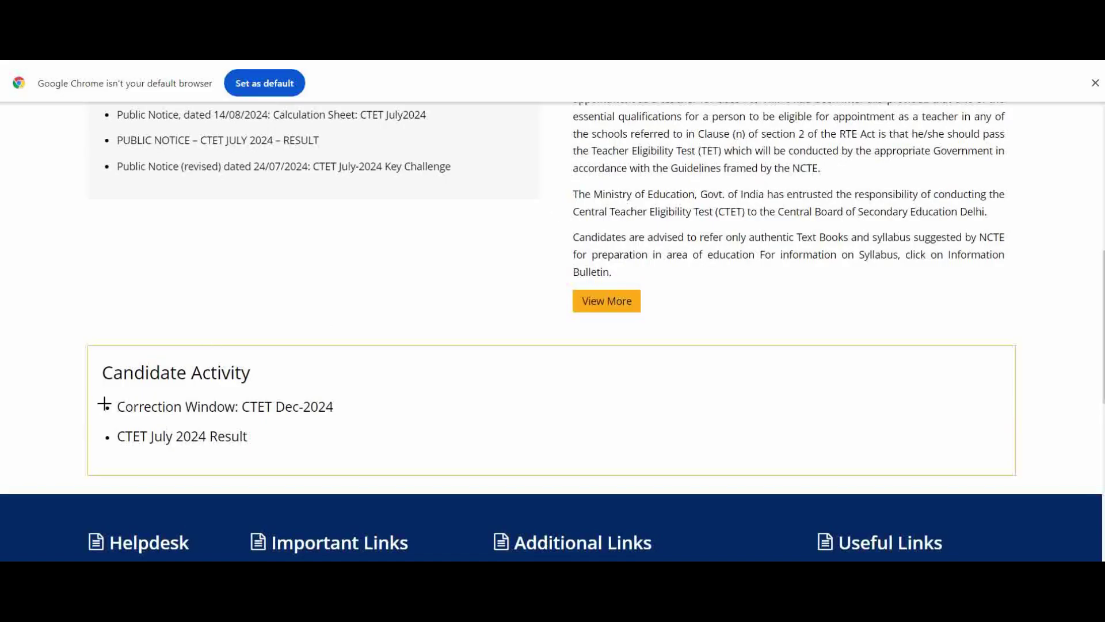
Frame the "Correction Window: CTET Dec-2024" link with a red rectangle and draw an arrow beside it, using the line-with-arrow style
mouse_move(90, 393)
mouse_down()
mouse_move(104, 415)
mouse_move(387, 434)
mouse_move(381, 418)
mouse_up()
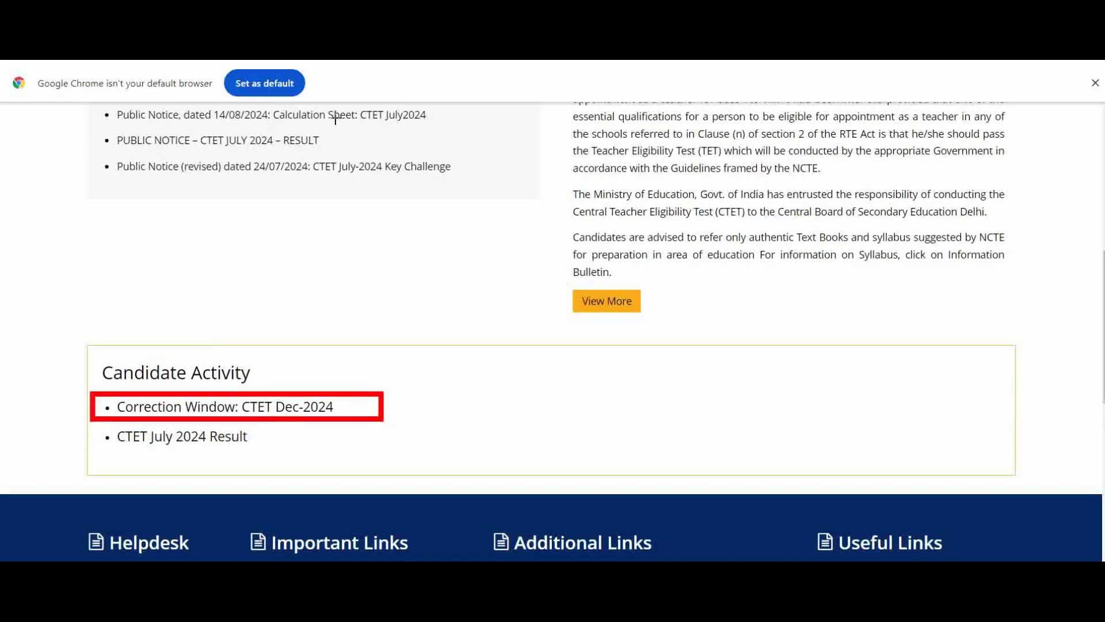
right_click(449, 59)
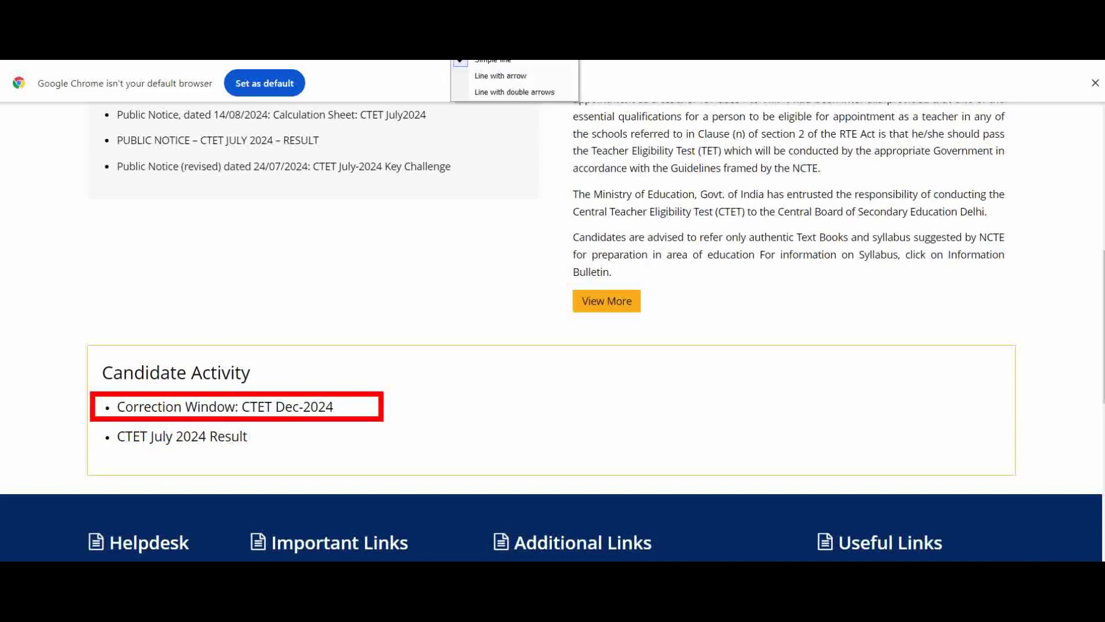
click(501, 83)
mouse_move(87, 263)
mouse_down()
mouse_move(190, 401)
mouse_move(226, 400)
mouse_up()
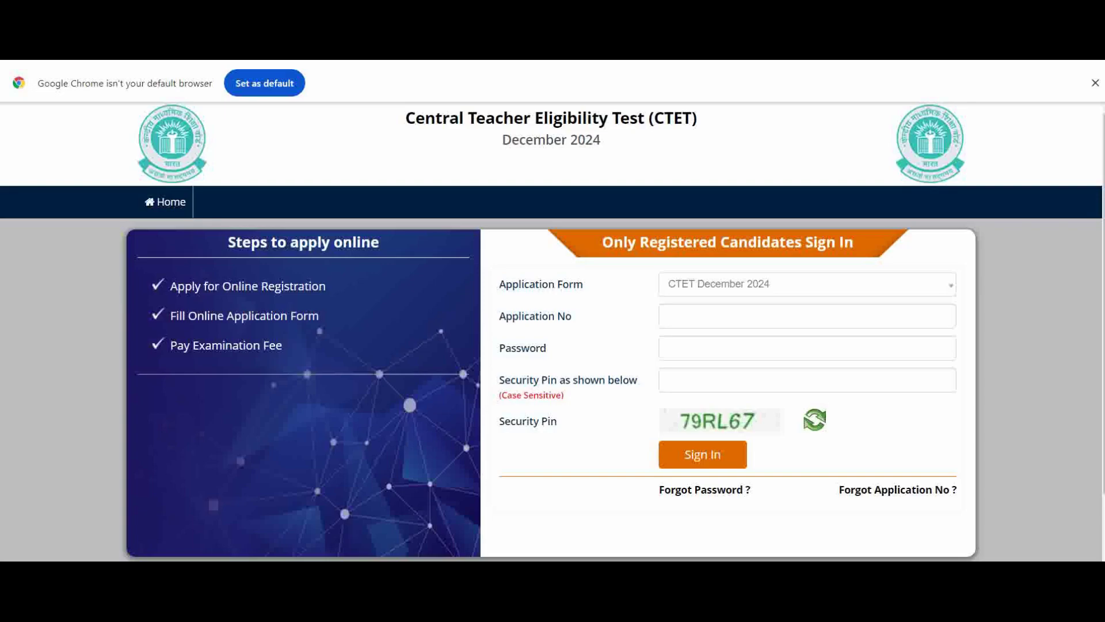
Annotate the registered-candidate sign-in form with red arrows at its entry fields and recovery links, and mark the Sign In button
drag(525, 236, 662, 316)
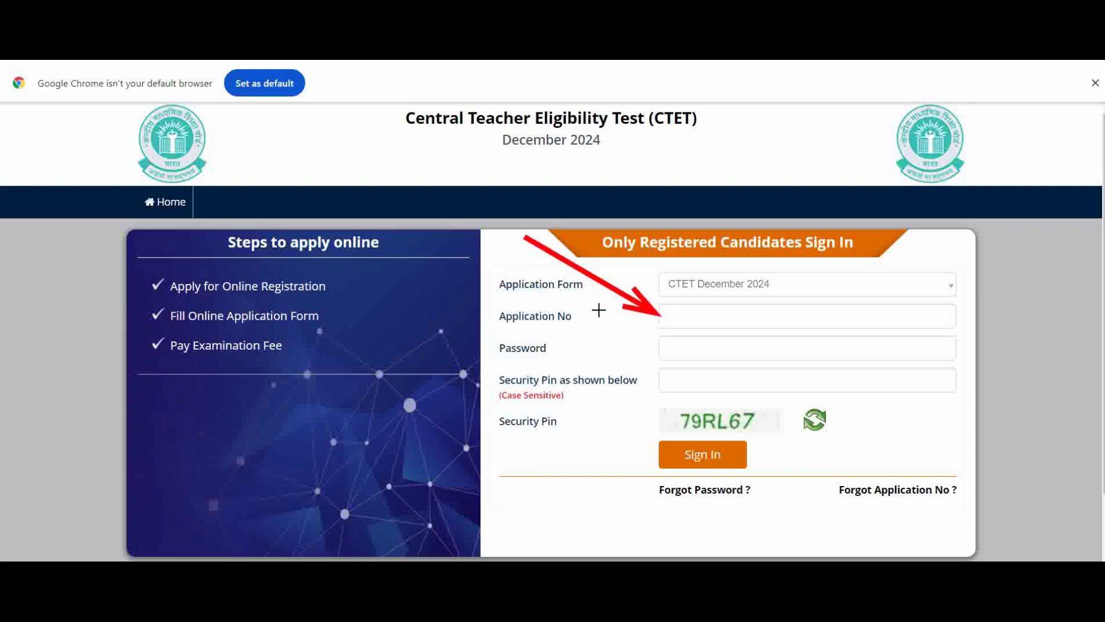
drag(575, 307, 672, 364)
mouse_move(628, 455)
mouse_down()
mouse_move(666, 428)
mouse_move(711, 423)
mouse_up()
drag(581, 427, 686, 388)
drag(643, 473, 583, 496)
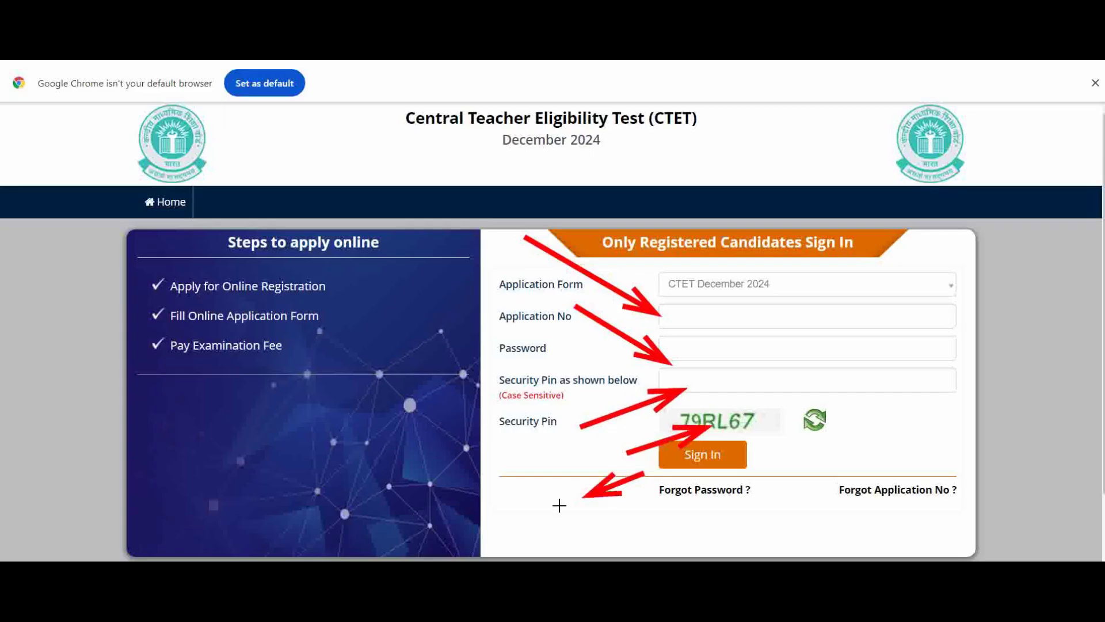
drag(846, 439, 741, 439)
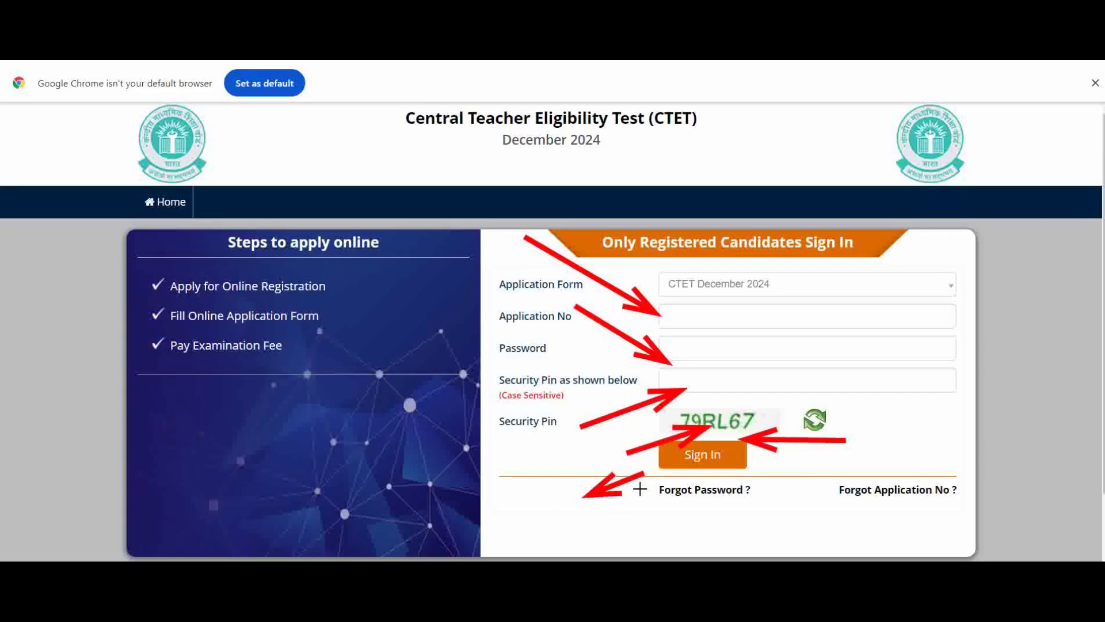
drag(572, 525, 690, 502)
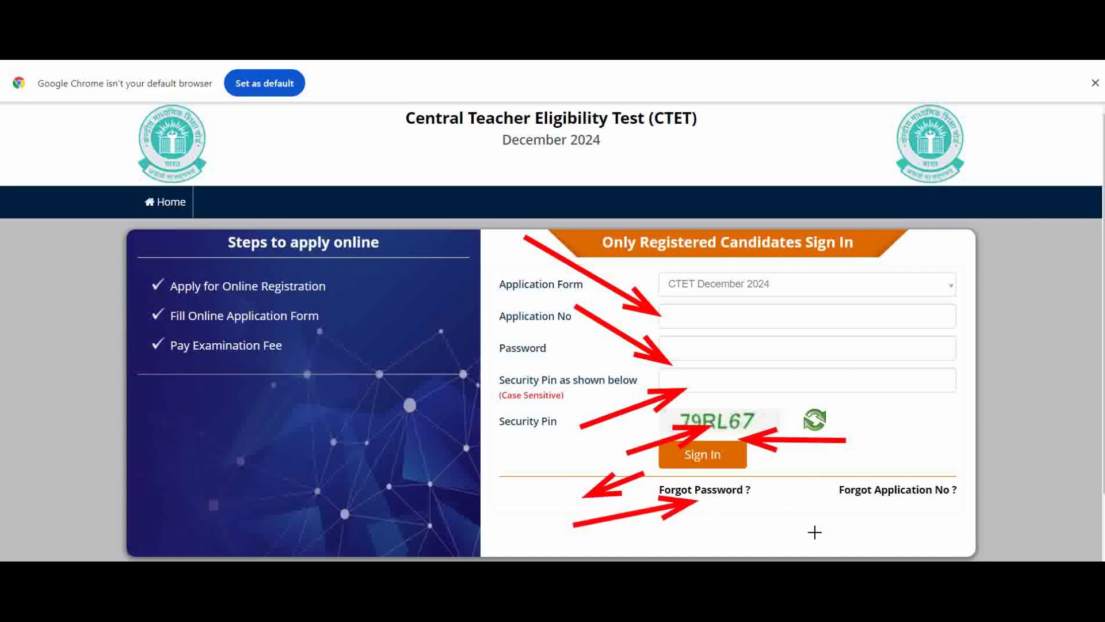
drag(794, 529, 858, 495)
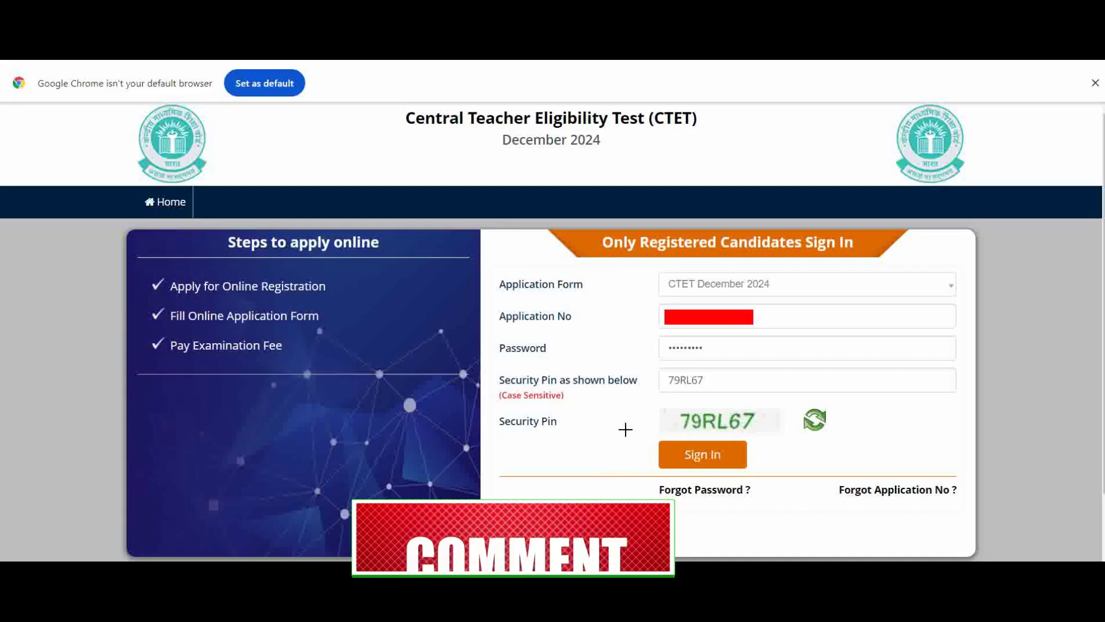
drag(635, 426, 752, 462)
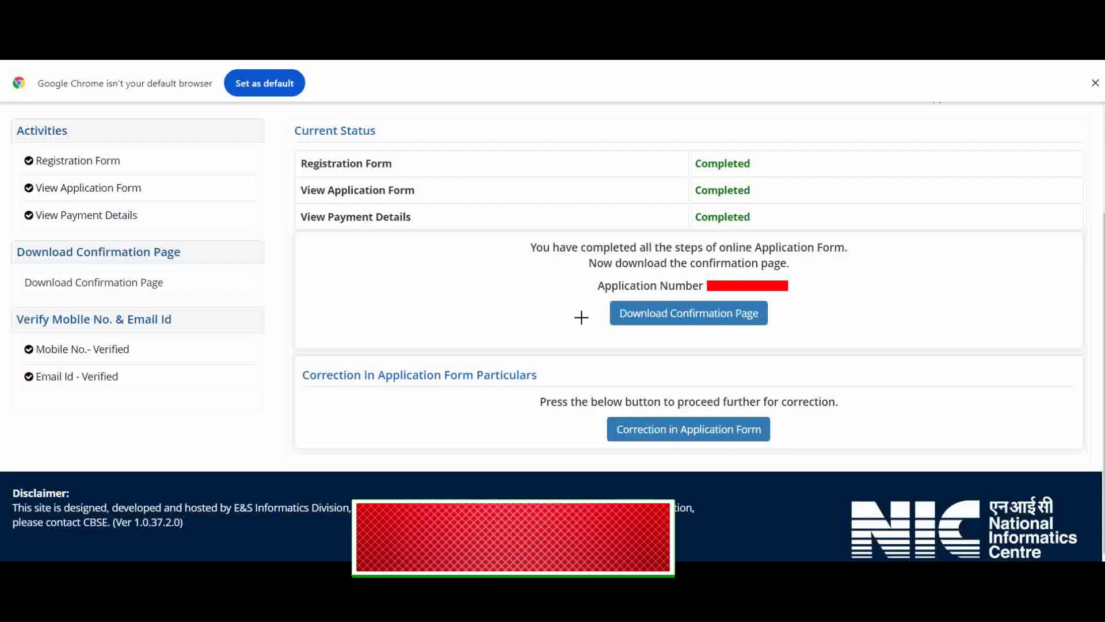
Frame the completed statuses, Download Confirmation Page and the correction instruction in red, and mark Correction in Application Form with a frame and arrow
drag(598, 292, 773, 336)
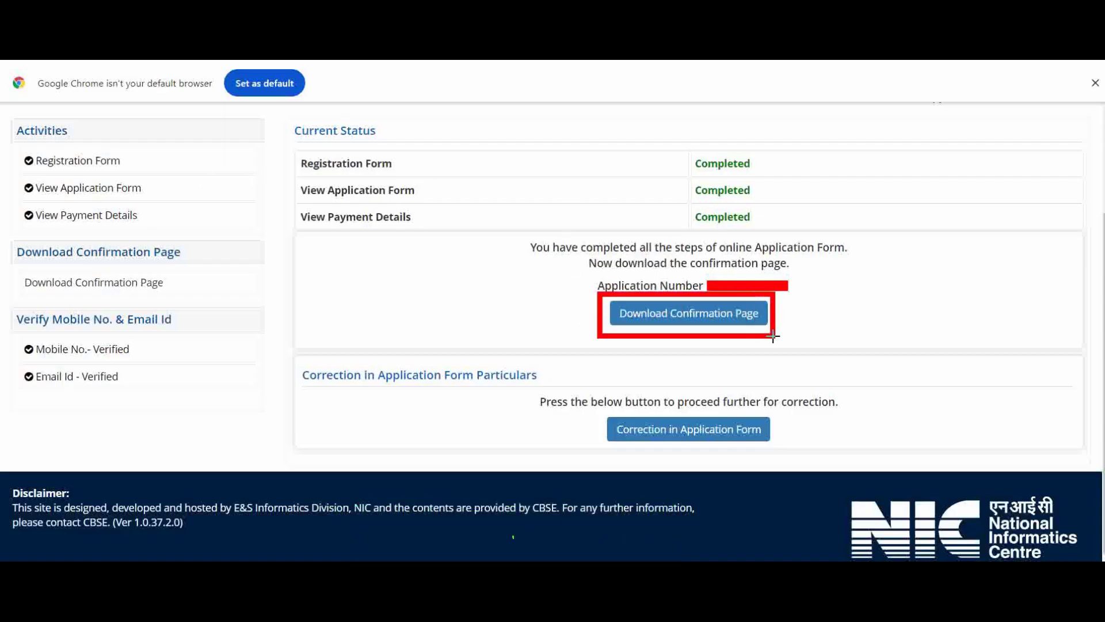
mouse_move(641, 139)
mouse_down()
mouse_move(719, 231)
mouse_move(789, 233)
mouse_up()
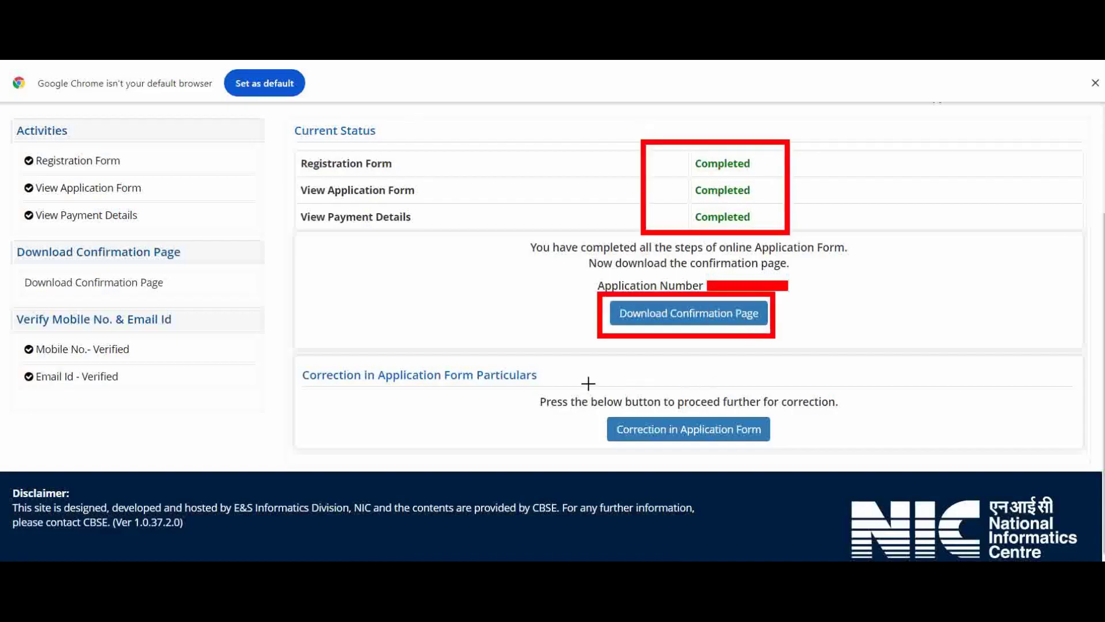
mouse_move(514, 386)
mouse_down()
mouse_move(582, 417)
mouse_move(857, 412)
mouse_up()
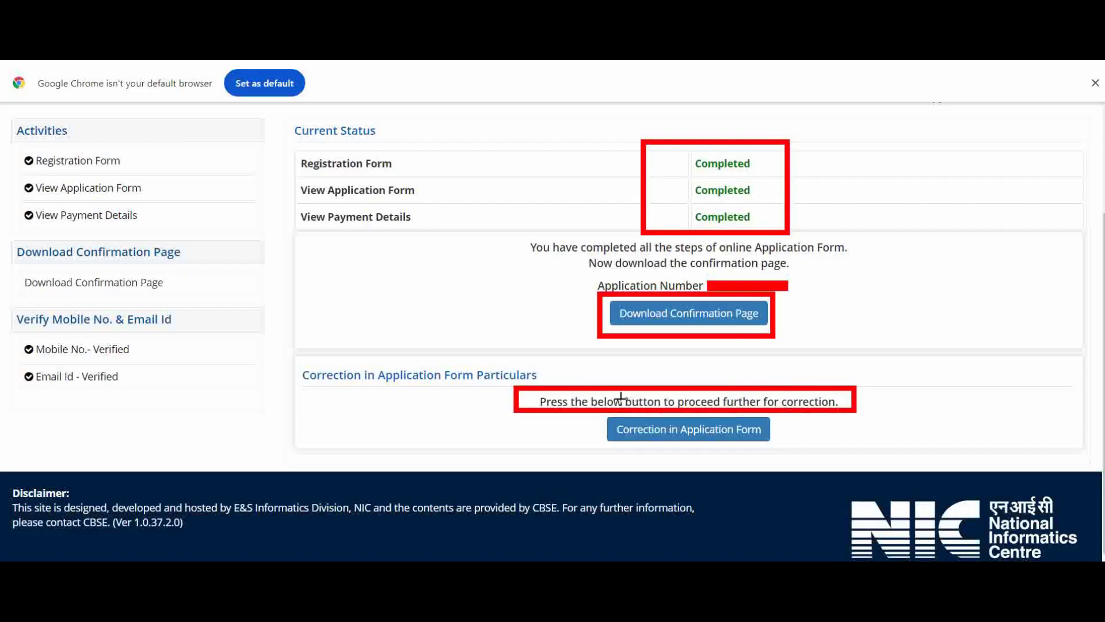
mouse_move(595, 413)
mouse_down()
mouse_move(656, 454)
mouse_move(790, 450)
mouse_up()
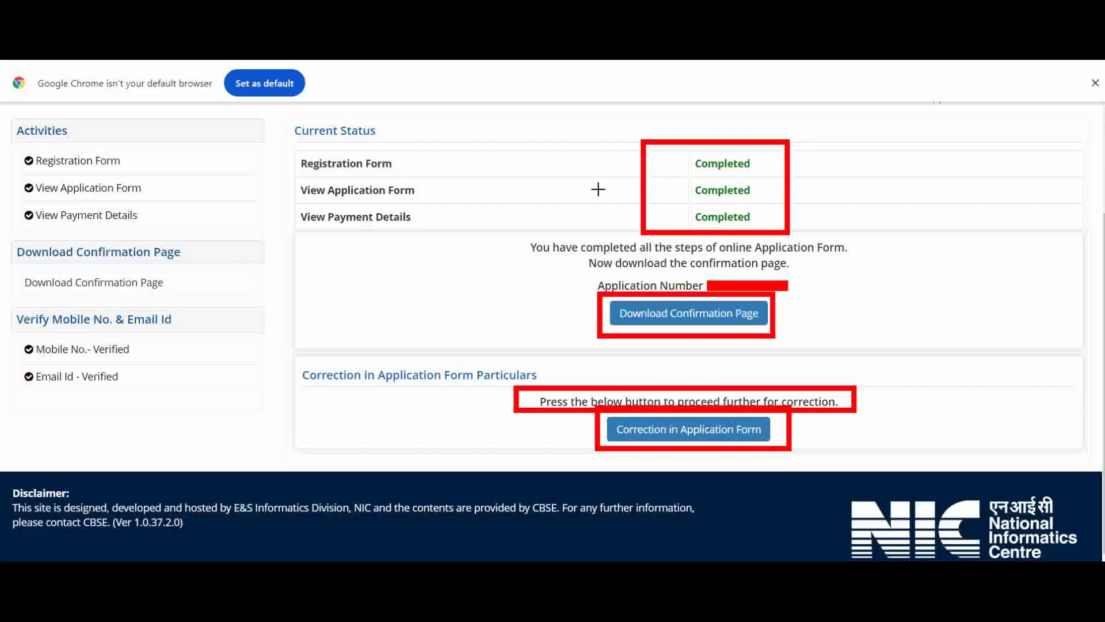
click(460, 57)
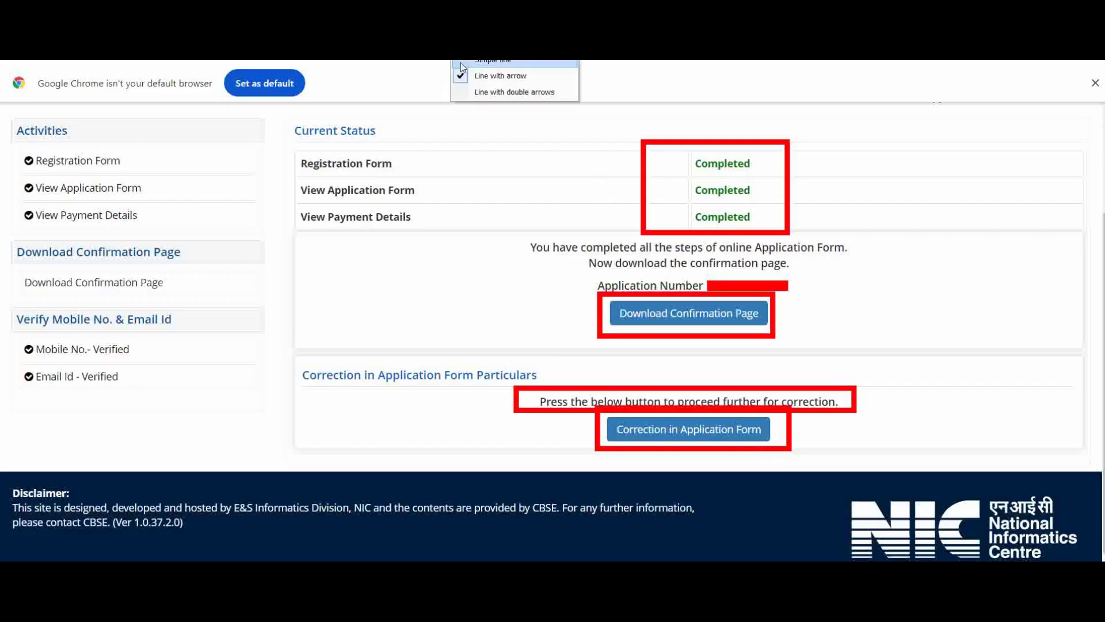
click(501, 77)
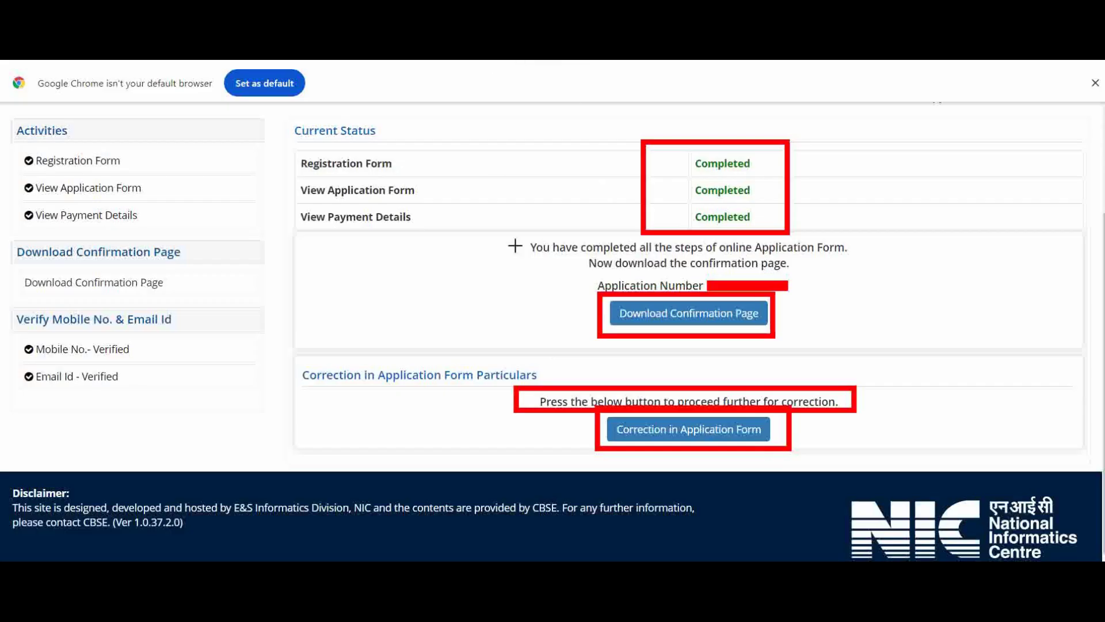
drag(472, 309, 633, 436)
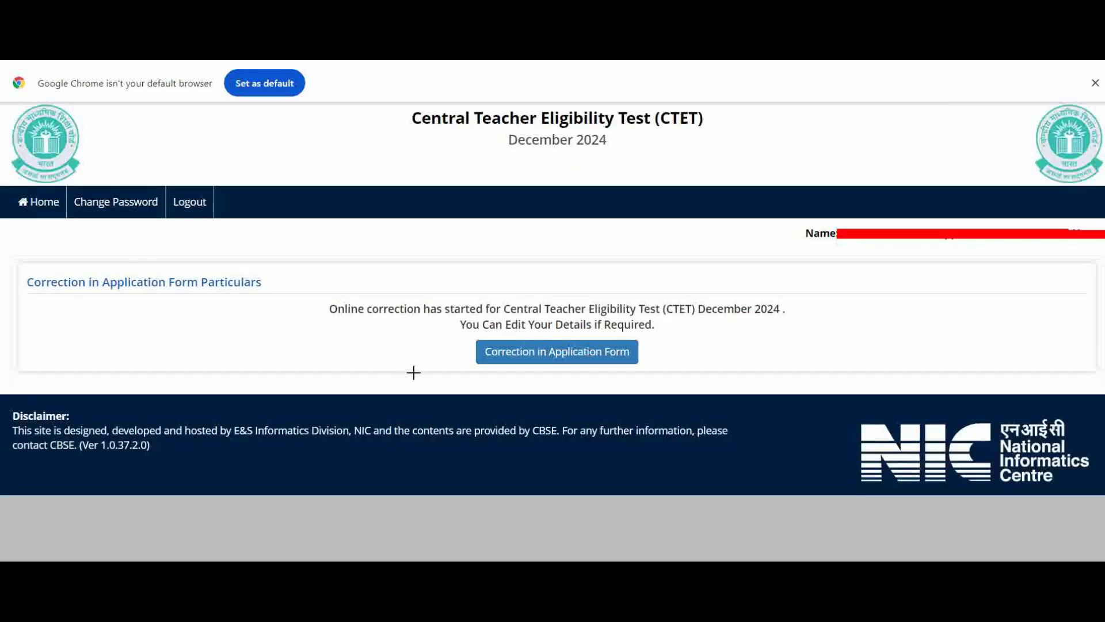
Frame the online correction notice and the Correction in Application Form button in red, and draw an arrow to the button
mouse_move(316, 288)
mouse_down()
mouse_move(370, 328)
mouse_move(583, 331)
mouse_move(784, 316)
mouse_move(799, 332)
mouse_up()
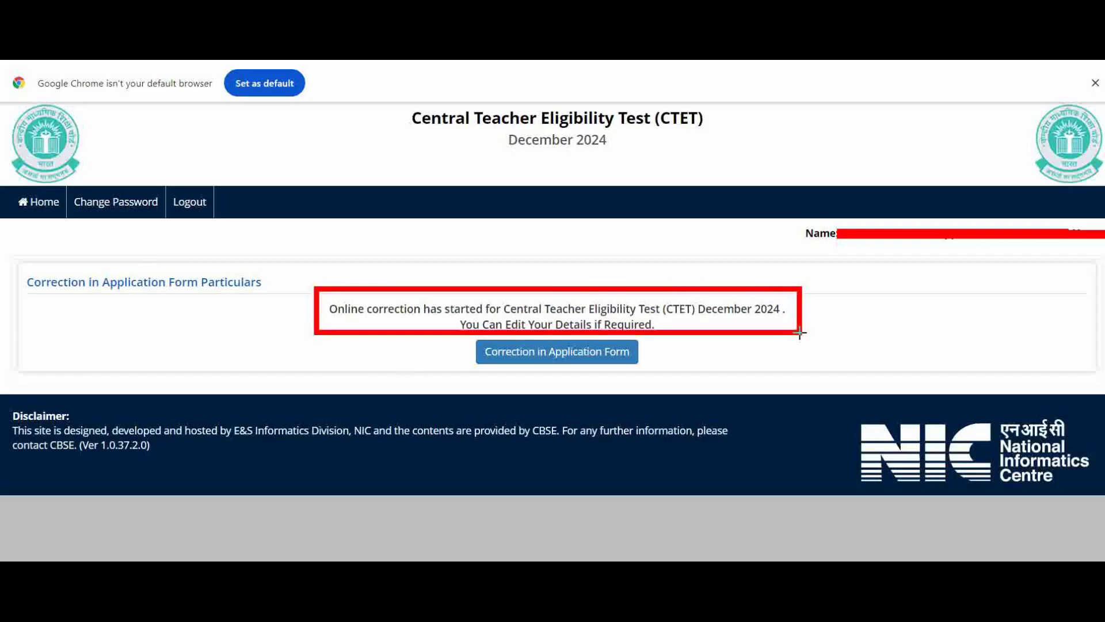
drag(467, 339, 649, 373)
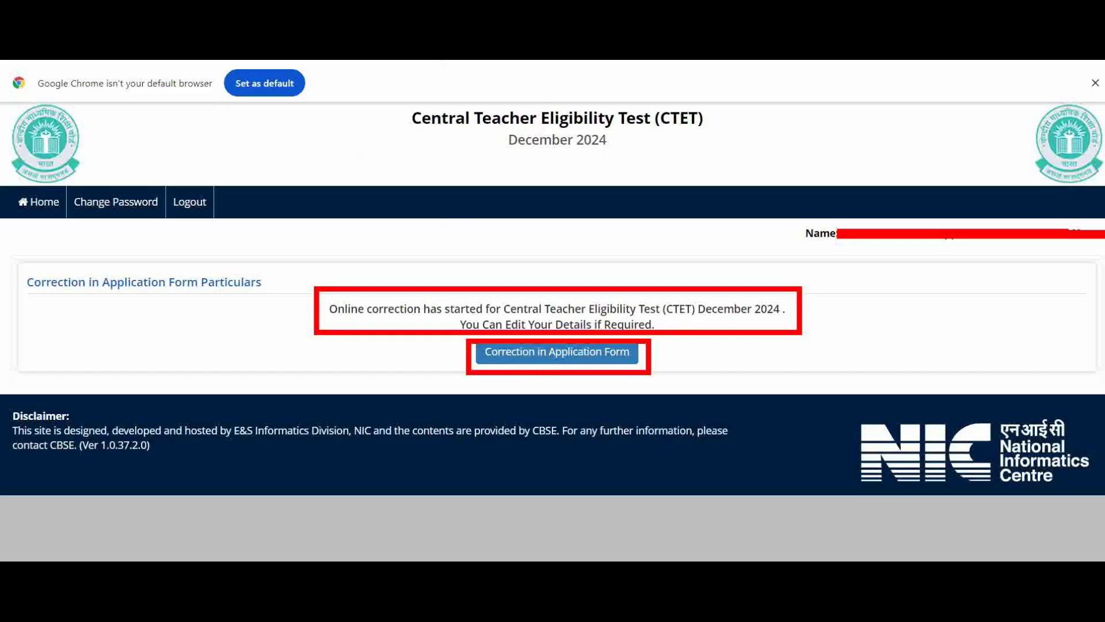
drag(309, 368, 477, 361)
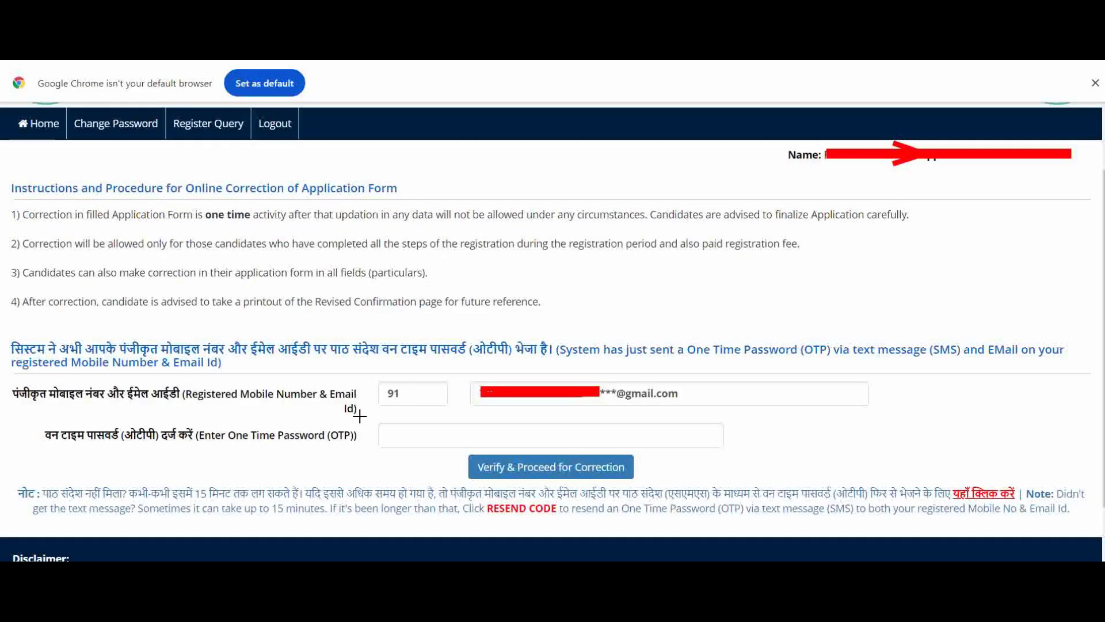
Mark the One Time Password field and Verify & Proceed for Correction, and the instruction above Final Submit on the application status page
mouse_move(358, 412)
mouse_down()
mouse_move(409, 457)
mouse_move(622, 452)
mouse_up()
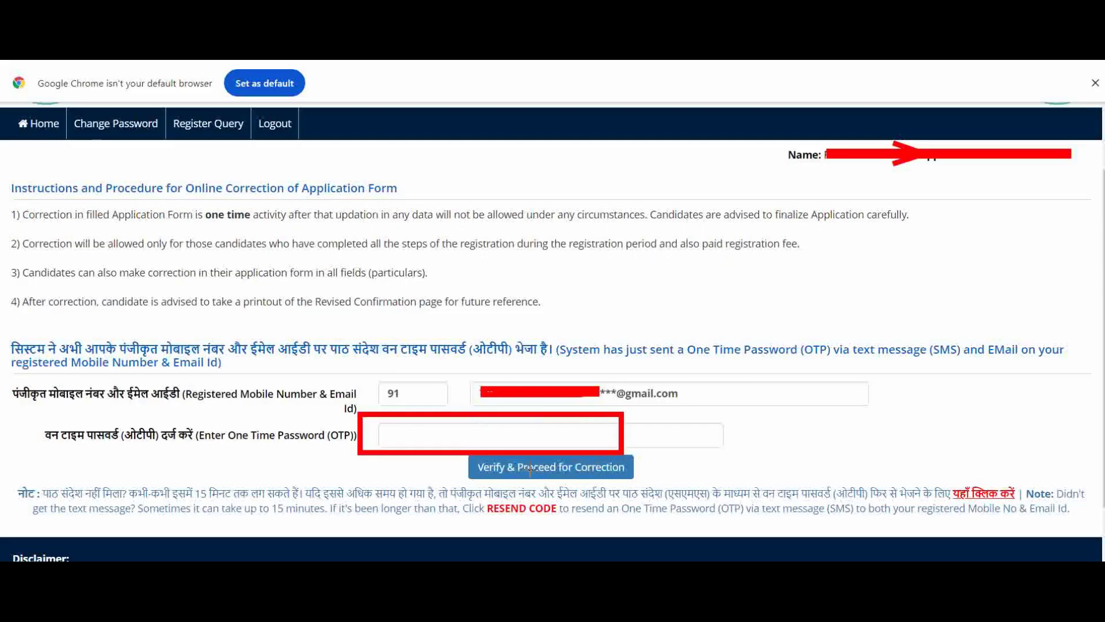
mouse_move(460, 446)
mouse_down()
mouse_move(518, 488)
mouse_move(669, 485)
mouse_up()
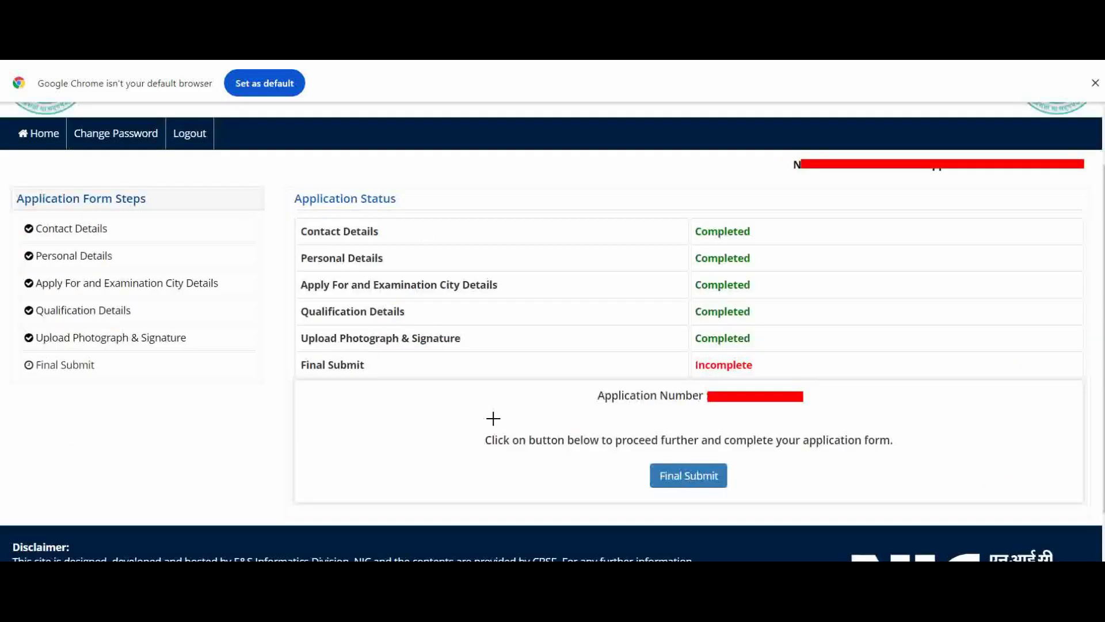
mouse_move(455, 425)
mouse_down()
mouse_move(484, 443)
mouse_move(728, 476)
mouse_move(910, 456)
mouse_up()
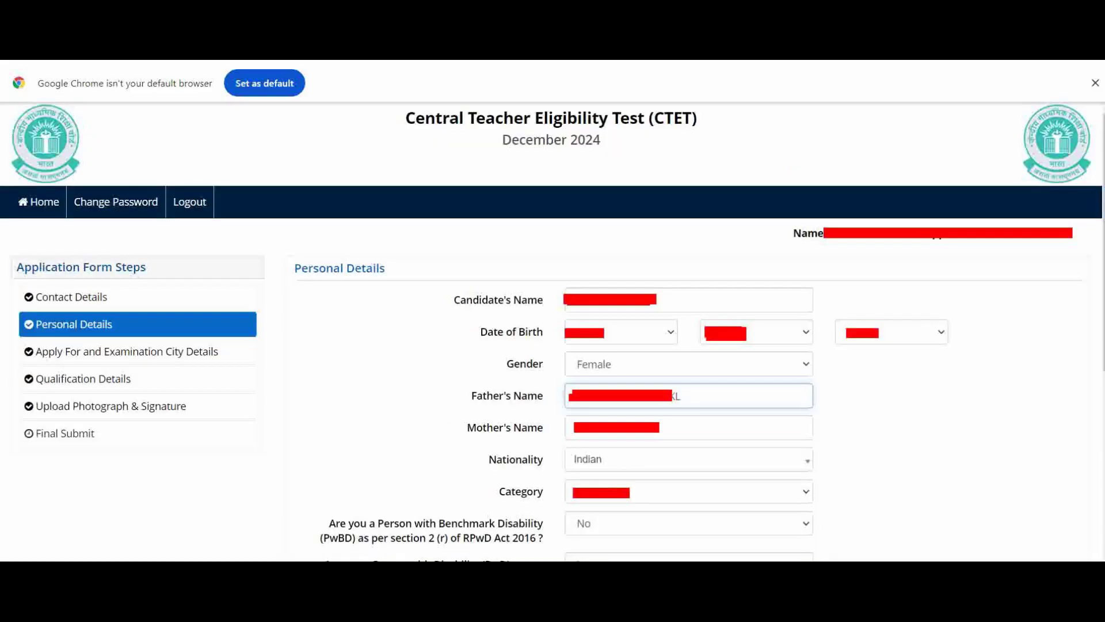
Frame the Application Form Steps list on the Personal Details page and draw red arrows to Father's Name, the security pin field and Save & Next
mouse_move(9, 274)
mouse_down()
mouse_move(42, 459)
mouse_move(260, 456)
mouse_up()
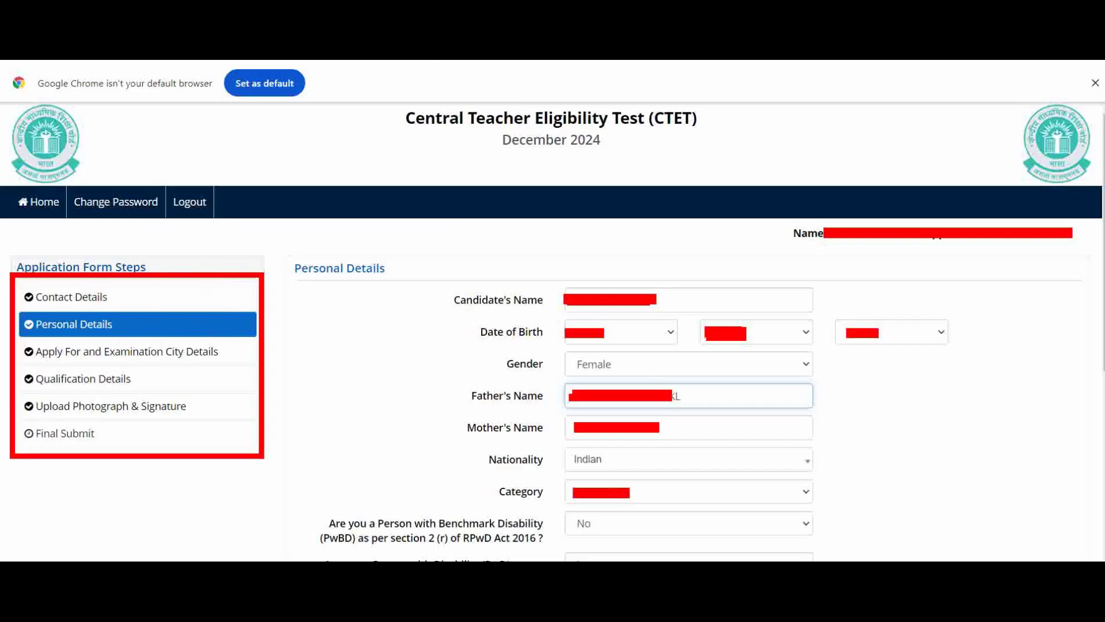
drag(817, 384, 698, 395)
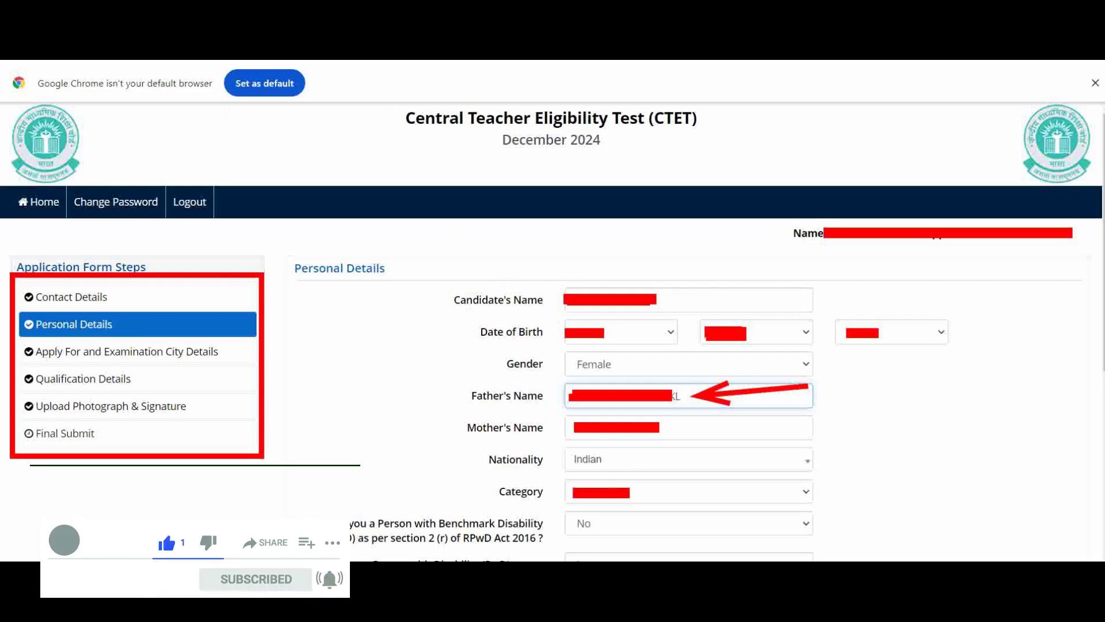
scroll(419, 178, down, 5)
drag(422, 272, 596, 353)
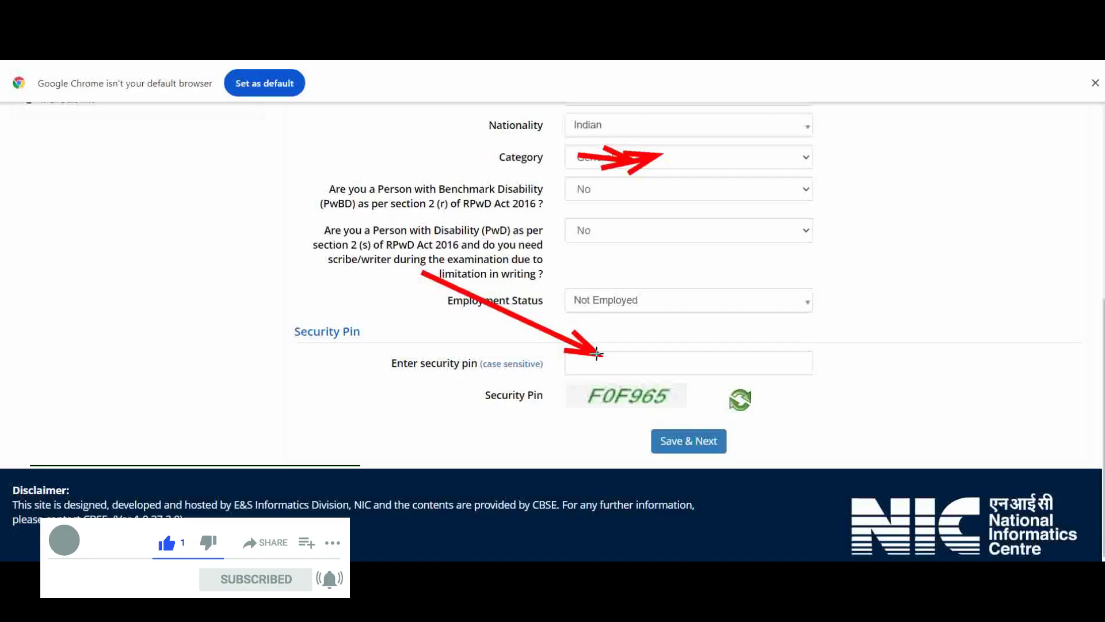
drag(594, 444, 661, 442)
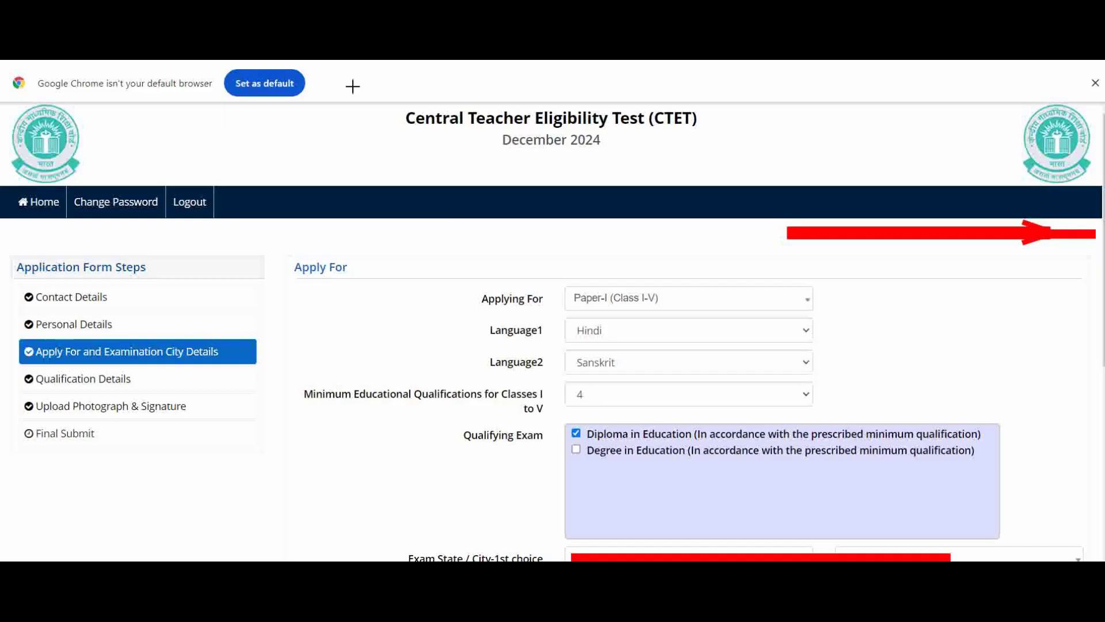
Draw a red arrow from above the Application Form Steps list down to Upload Photograph & Signature
mouse_move(156, 234)
mouse_down()
mouse_move(143, 325)
mouse_move(114, 405)
mouse_up()
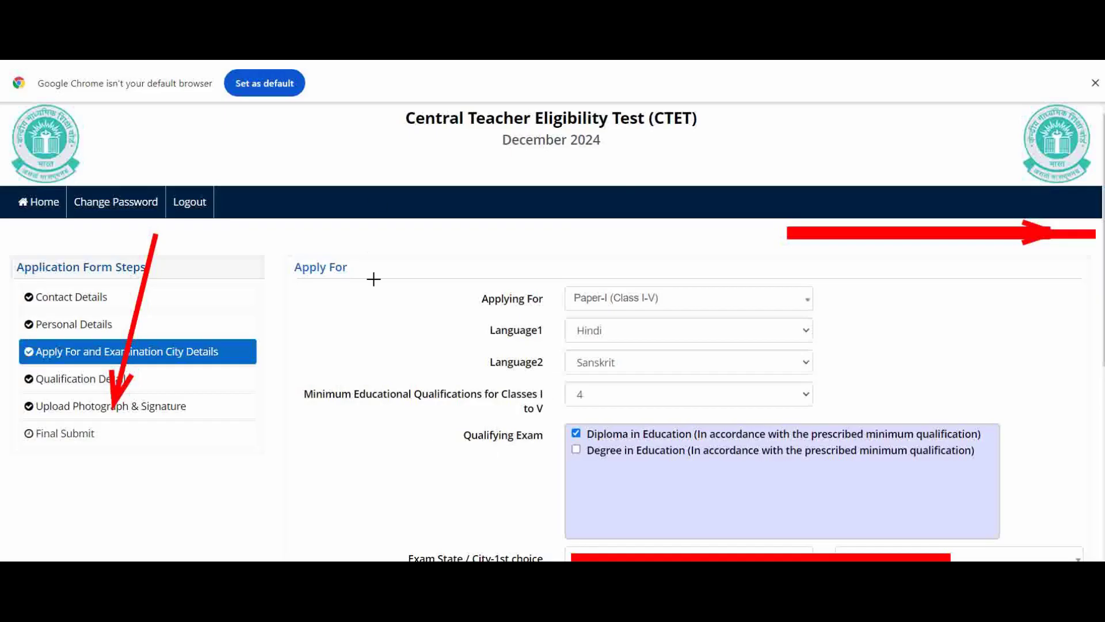
Filter the state list of the first exam city choice by "a" and choose HARYANA
scroll(552, 330, down, 5)
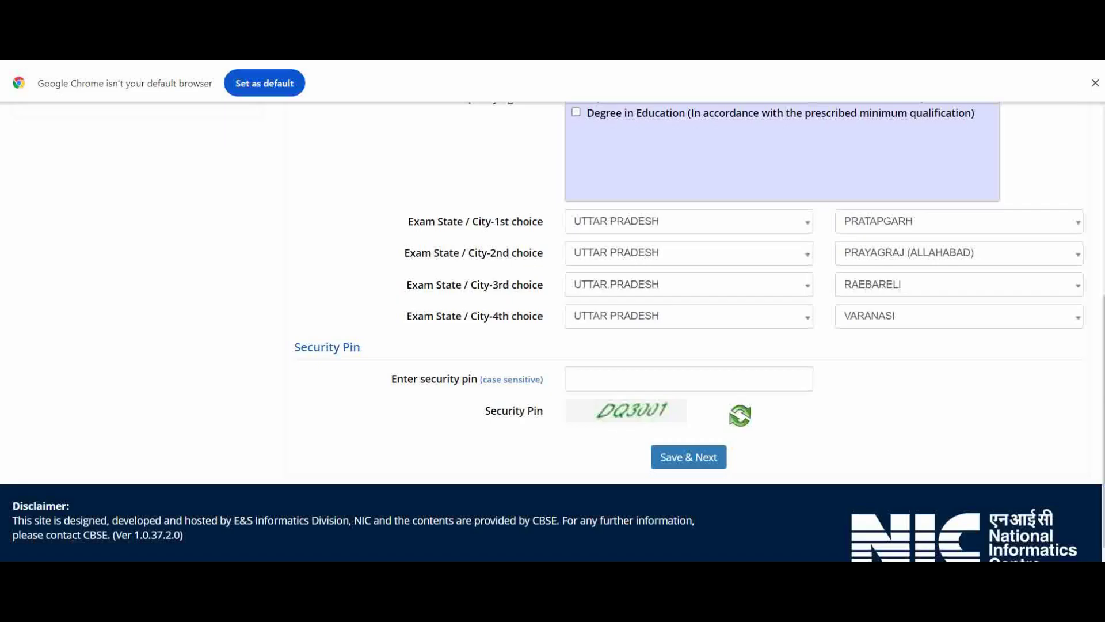
click(693, 224)
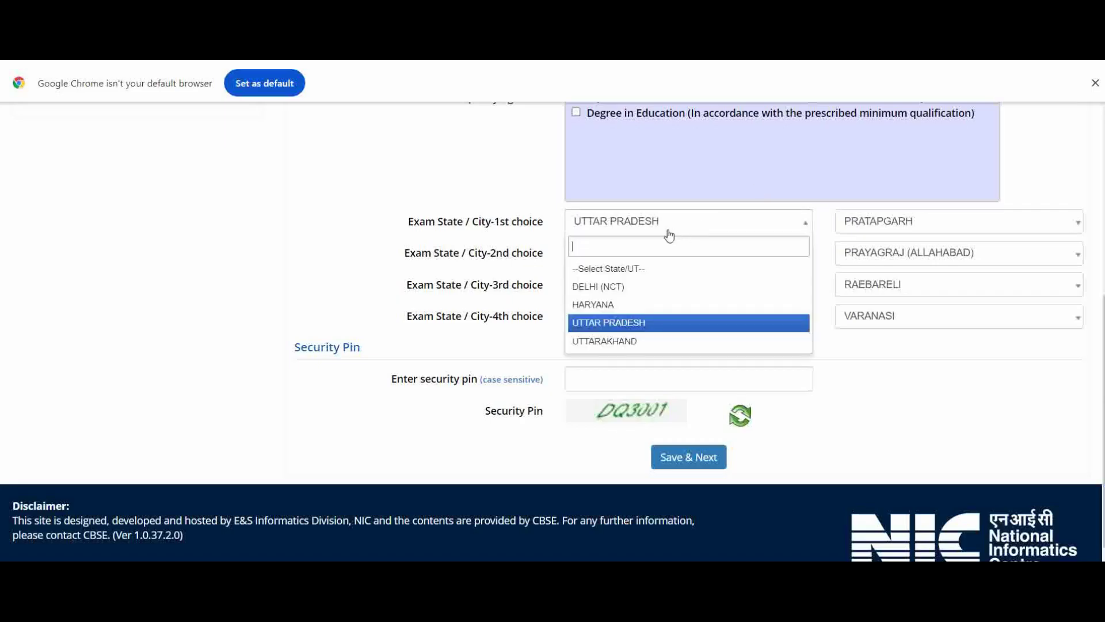
text(a)
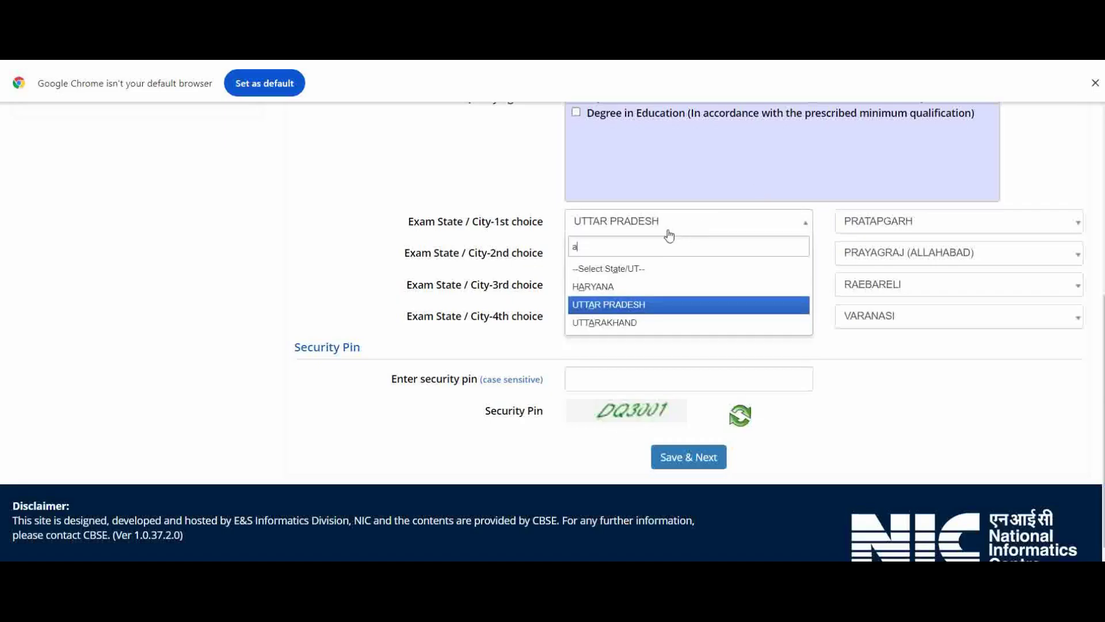
text(saa)
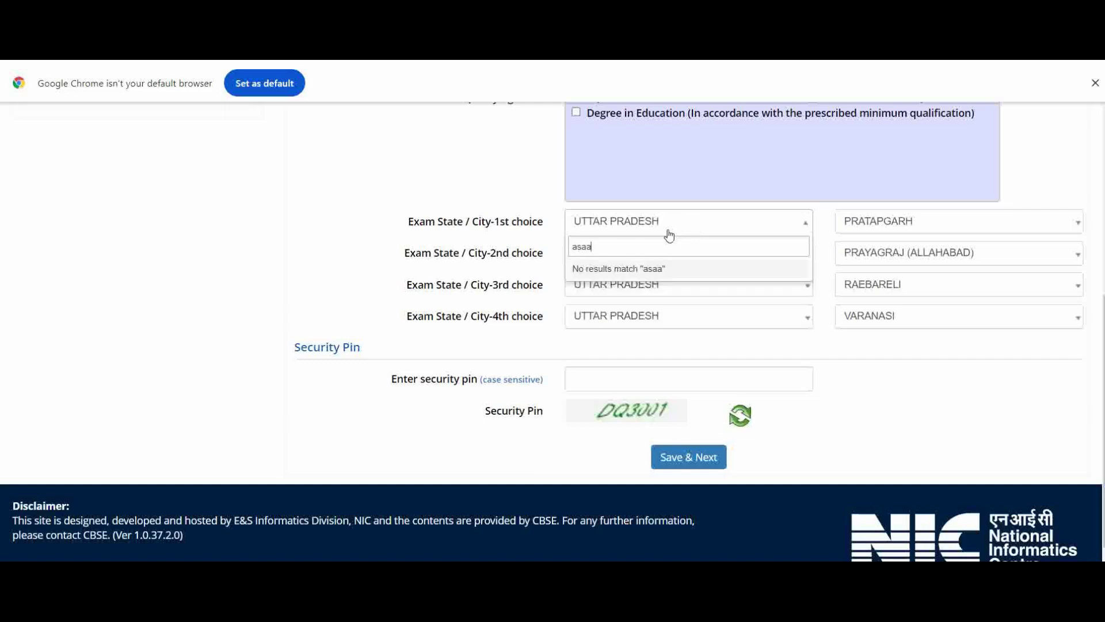
key(BackSpace)
key(BackSpace)
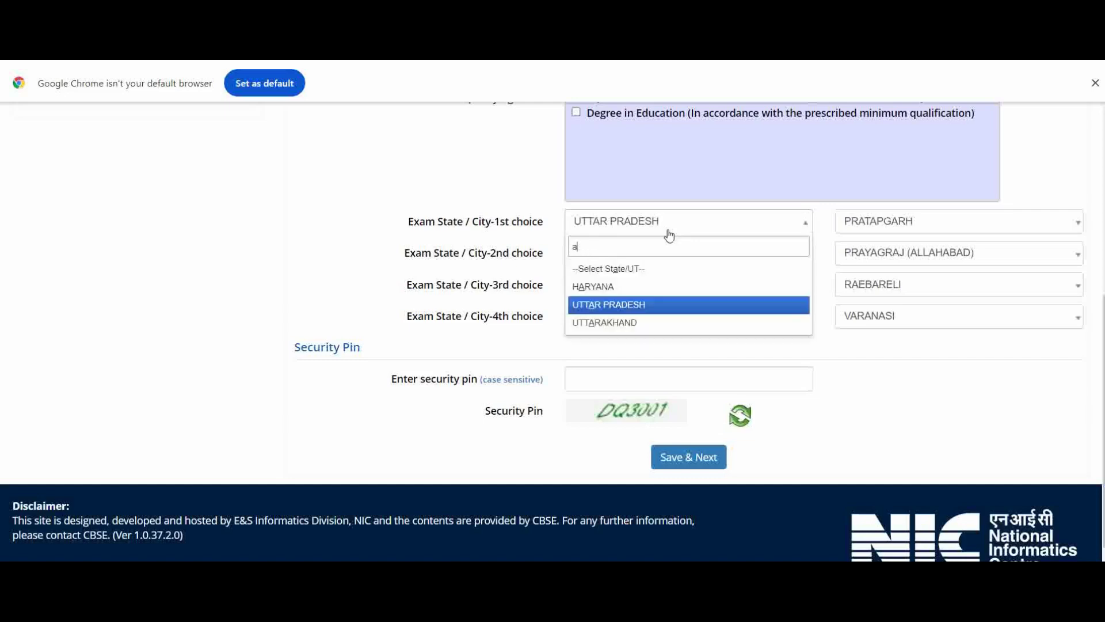
click(634, 286)
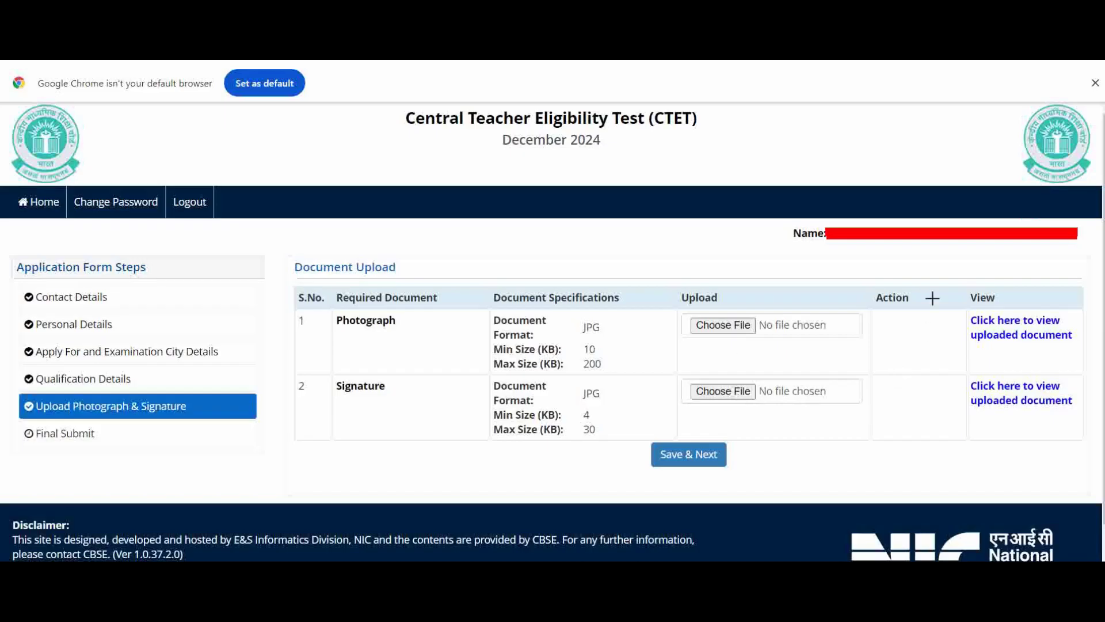
Frame the uploaded document links and Save & Next on the Document Upload page, and draw a red arrow to Father's Name on the Final Submit page
mouse_move(932, 292)
mouse_down()
mouse_move(965, 424)
mouse_move(1082, 455)
mouse_move(1089, 429)
mouse_up()
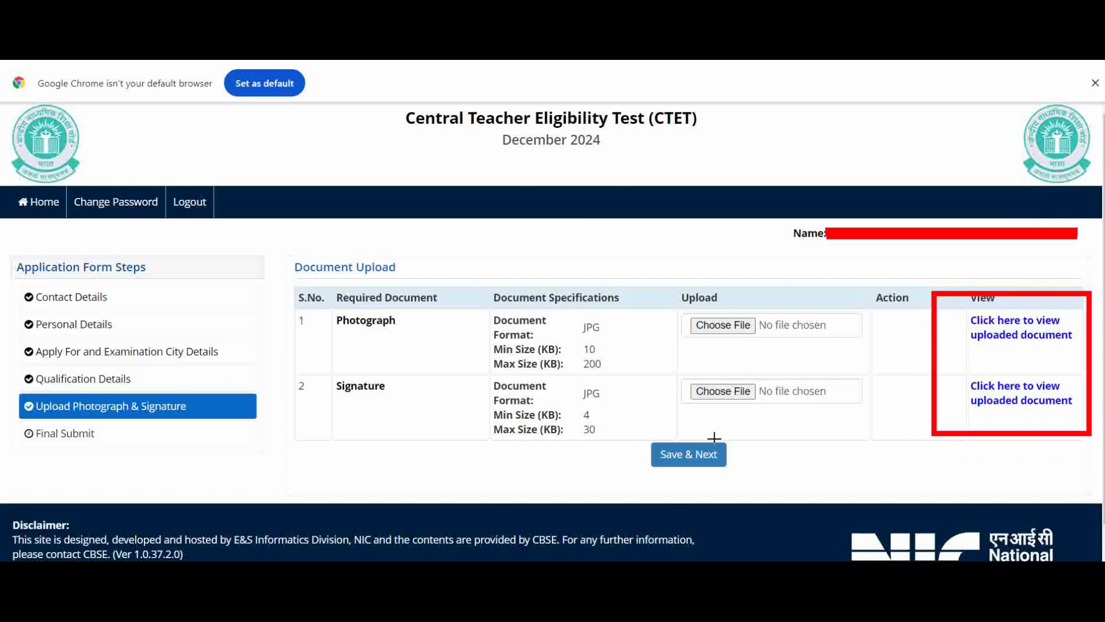
drag(624, 437, 773, 478)
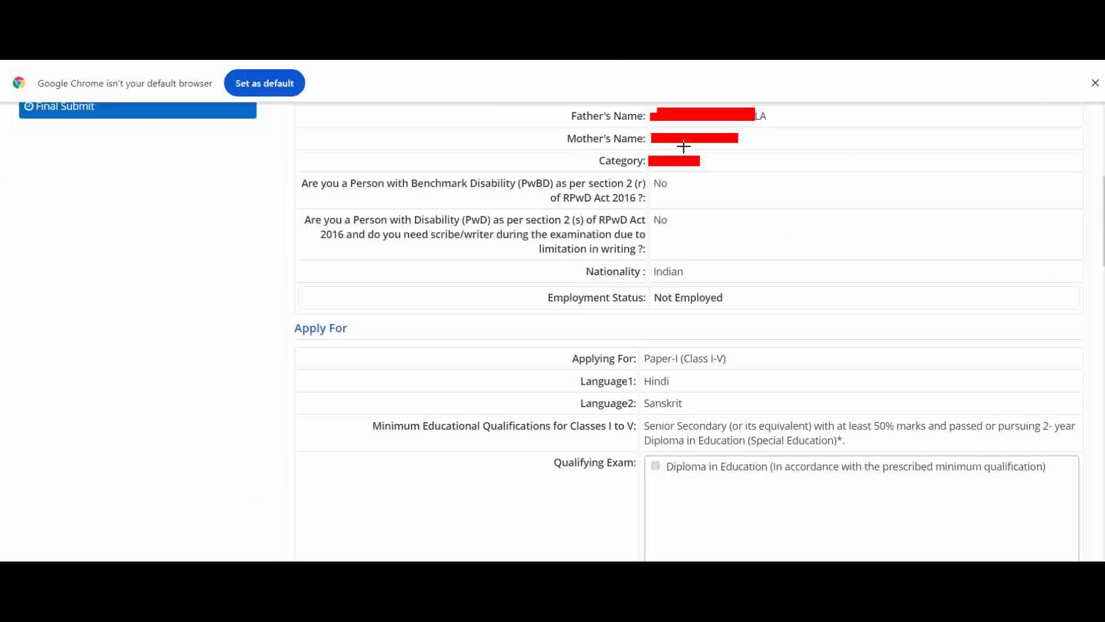
drag(1019, 113, 779, 113)
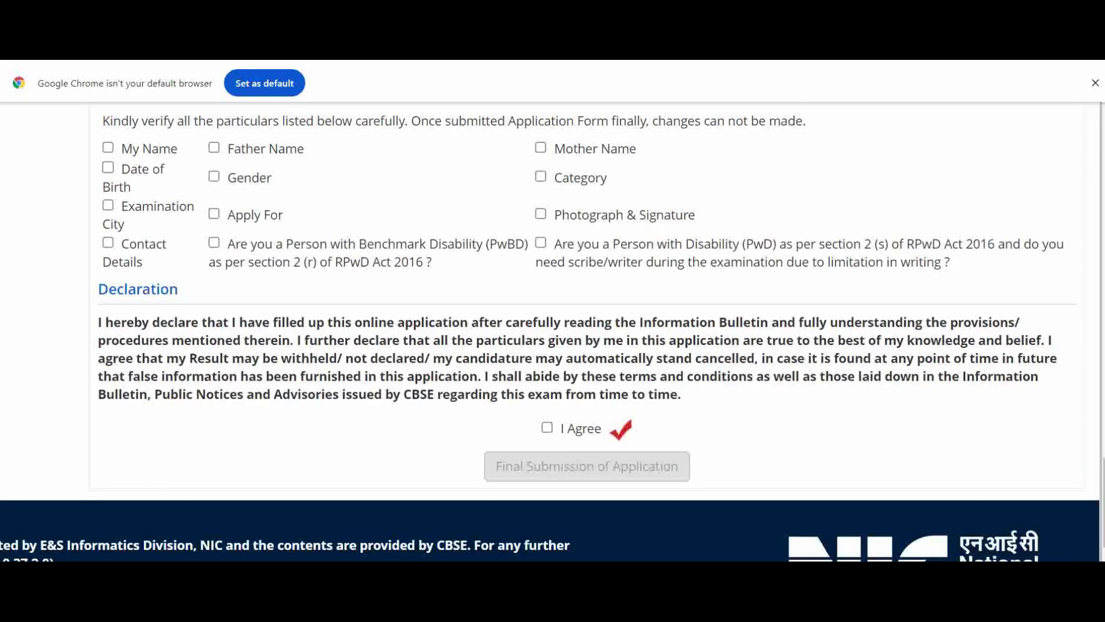
Tick every particular in the verification list, from My Name, Father Name and Mother Name to the PwBD and PwD questions
click(108, 147)
click(214, 147)
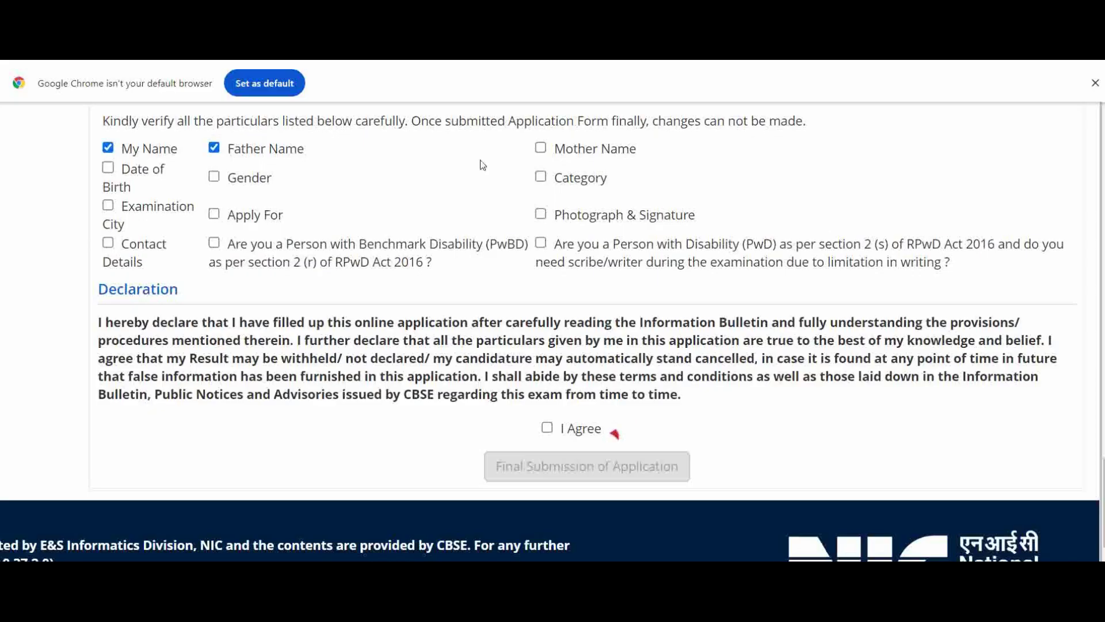
click(540, 148)
click(108, 169)
click(215, 177)
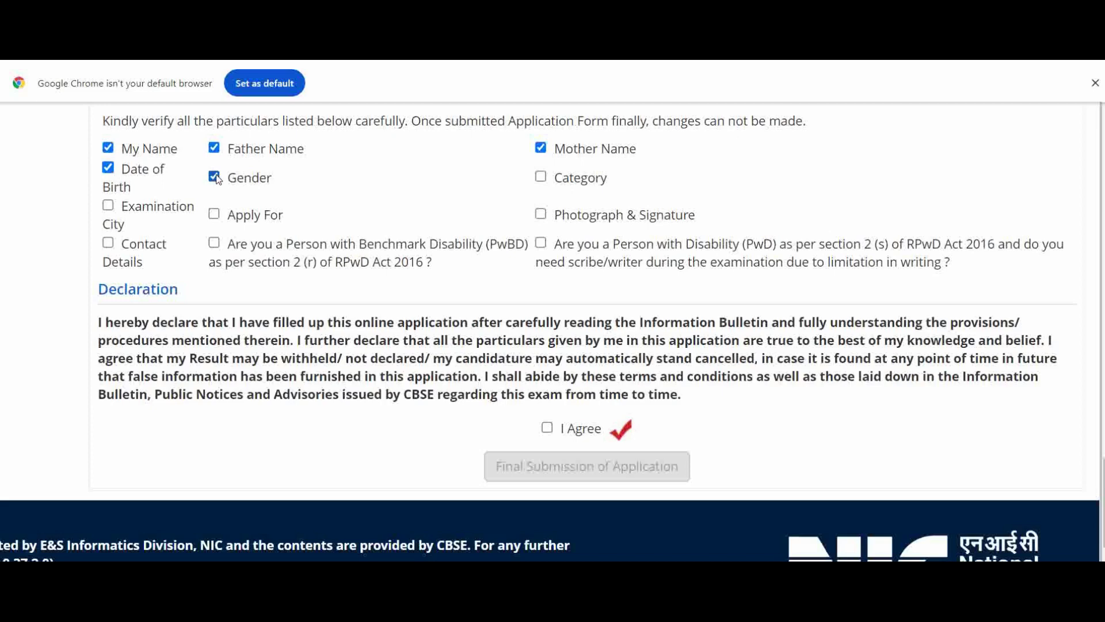
click(540, 176)
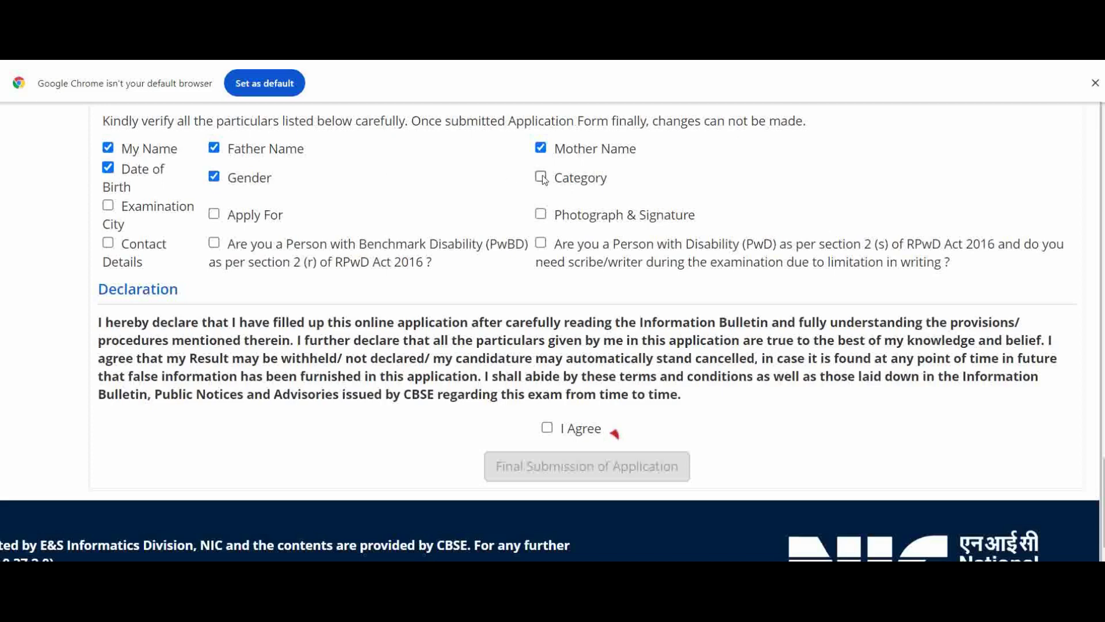
click(108, 206)
click(108, 243)
click(214, 214)
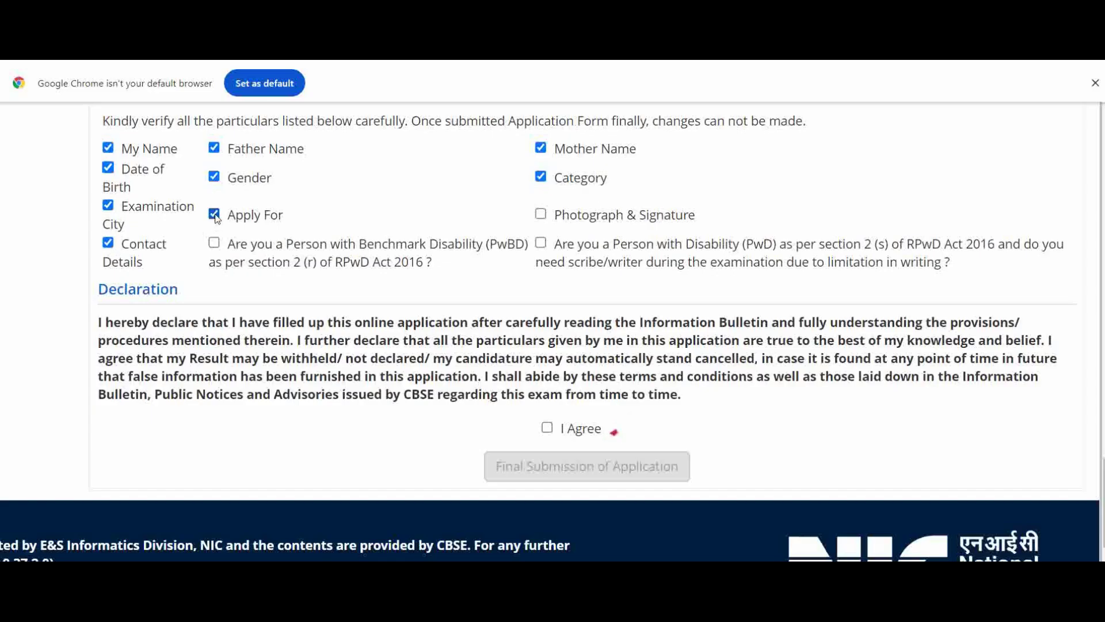
click(542, 214)
click(541, 243)
click(215, 243)
Agree to the declaration and make the final submission of the application, answering Yes to the confirmation
click(546, 427)
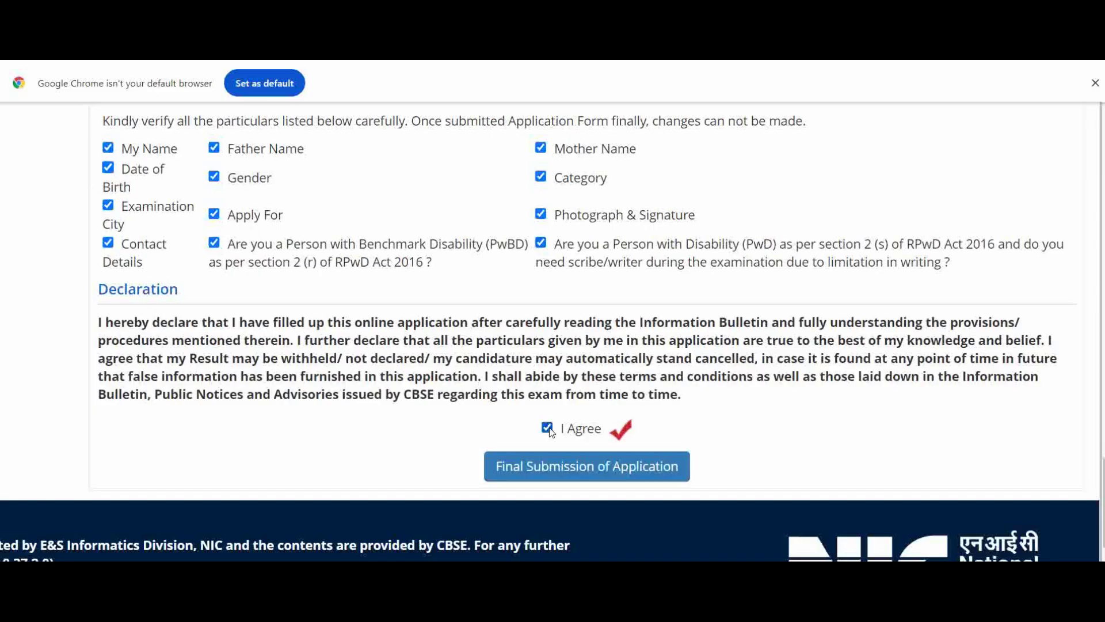
click(564, 470)
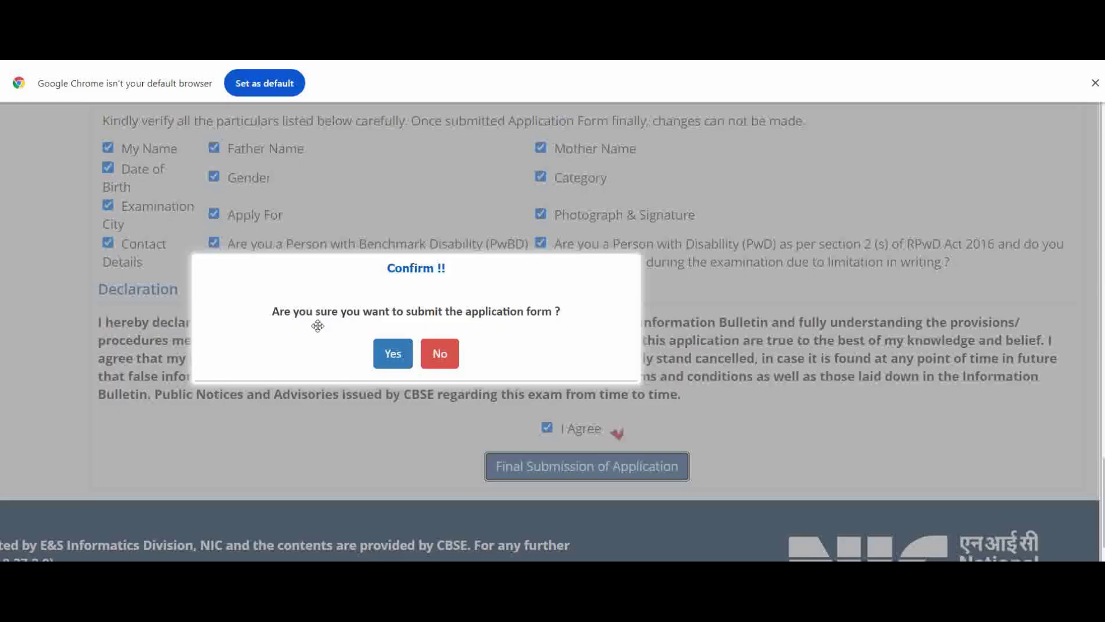
click(392, 355)
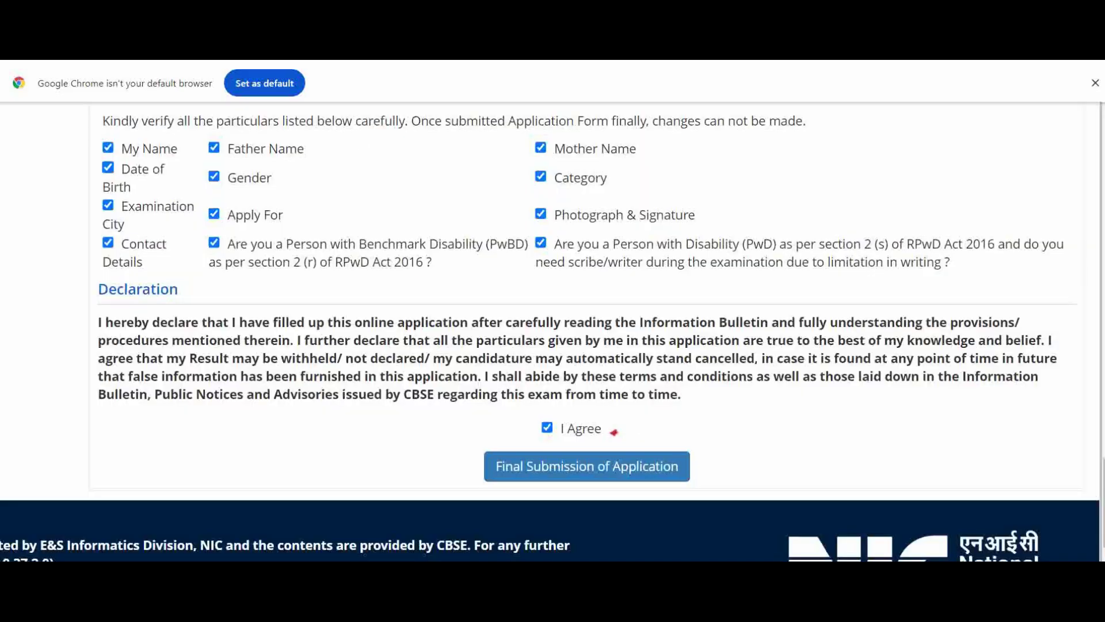